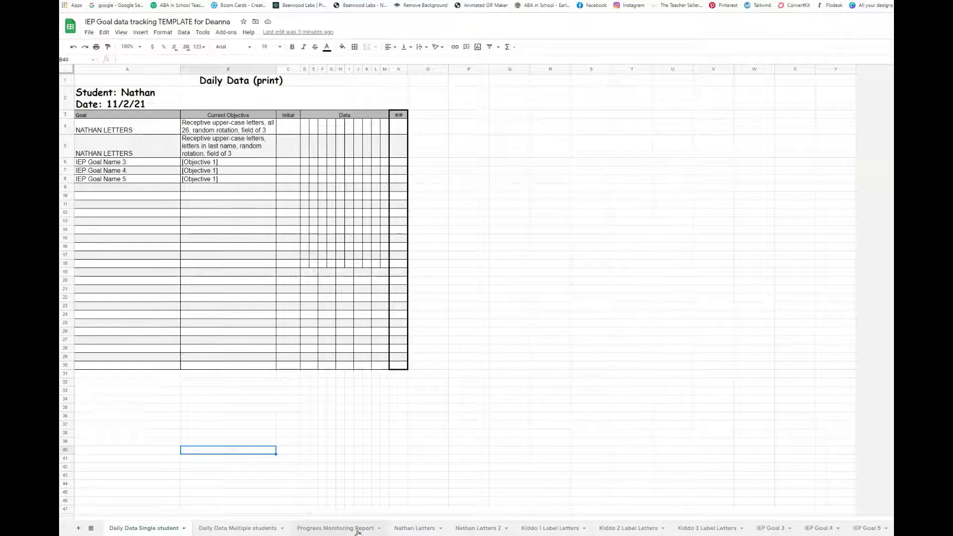
Review the Nathan Letters goal, description and objectives, then move to Nathan Letters 2.
left_click(405, 529)
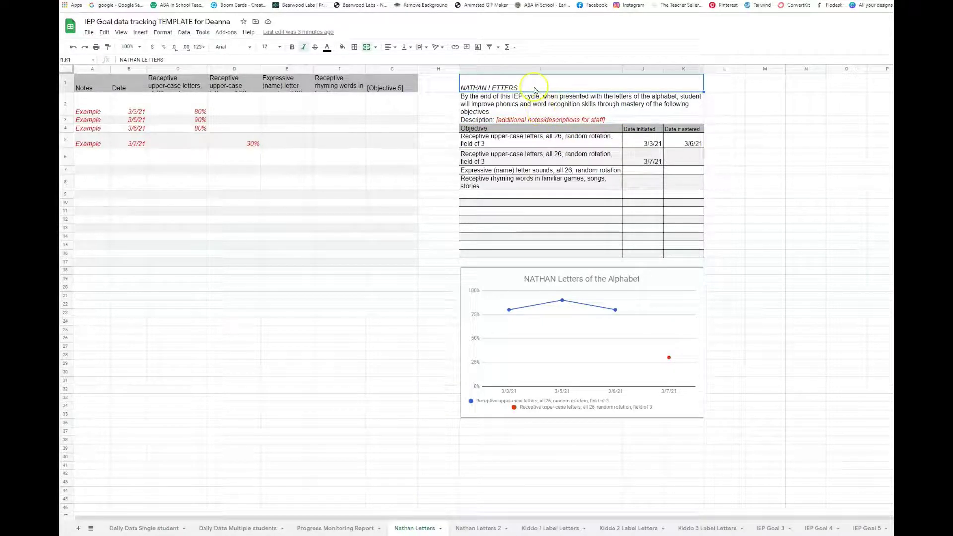
left_click(480, 97)
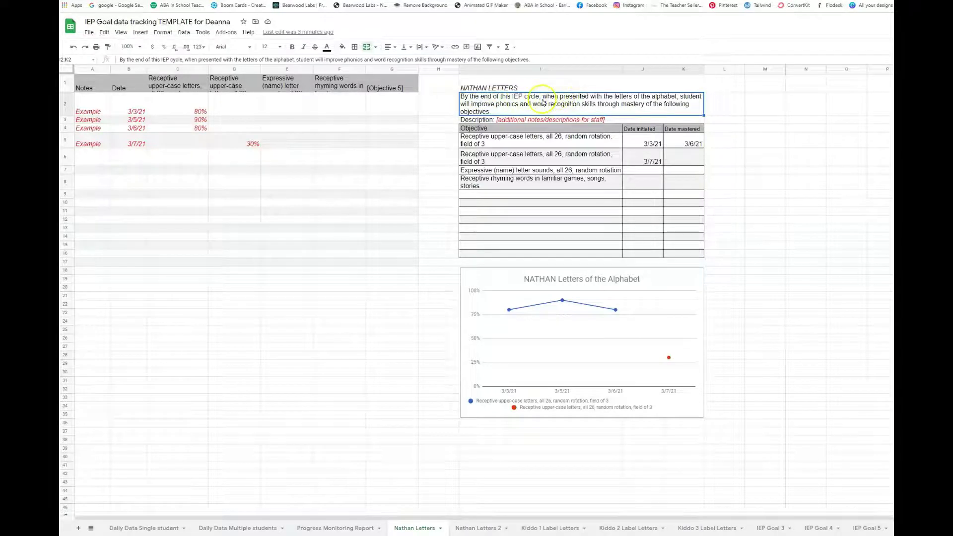
left_click(537, 121)
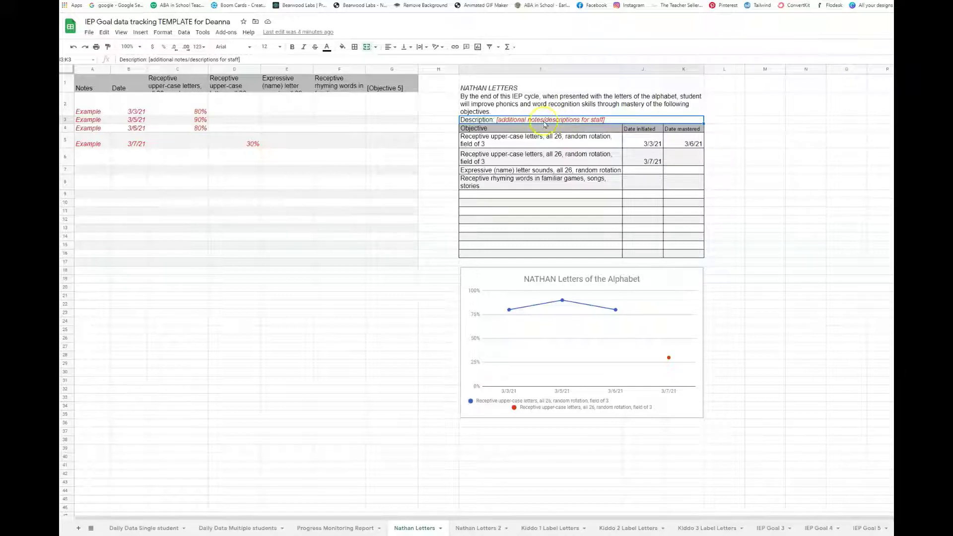
left_click(512, 140)
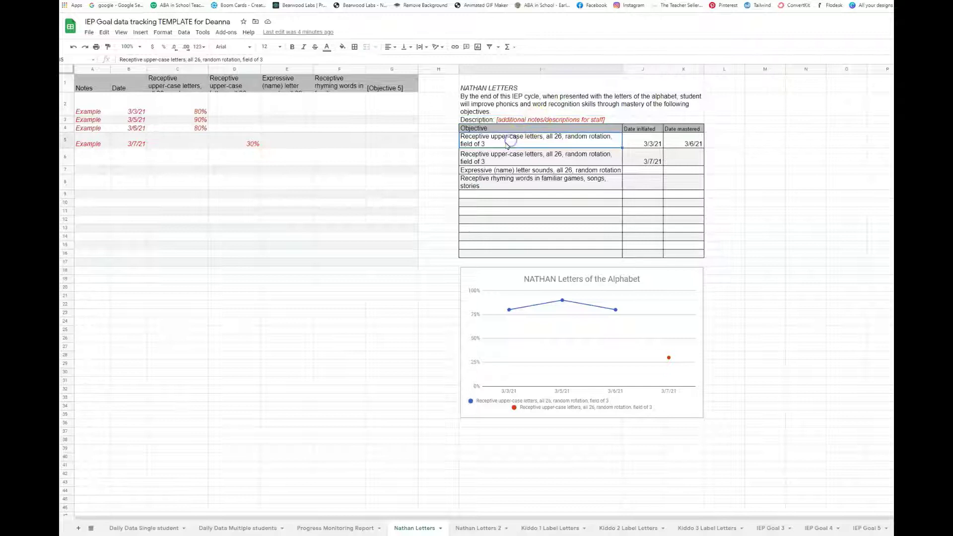
left_click(509, 159)
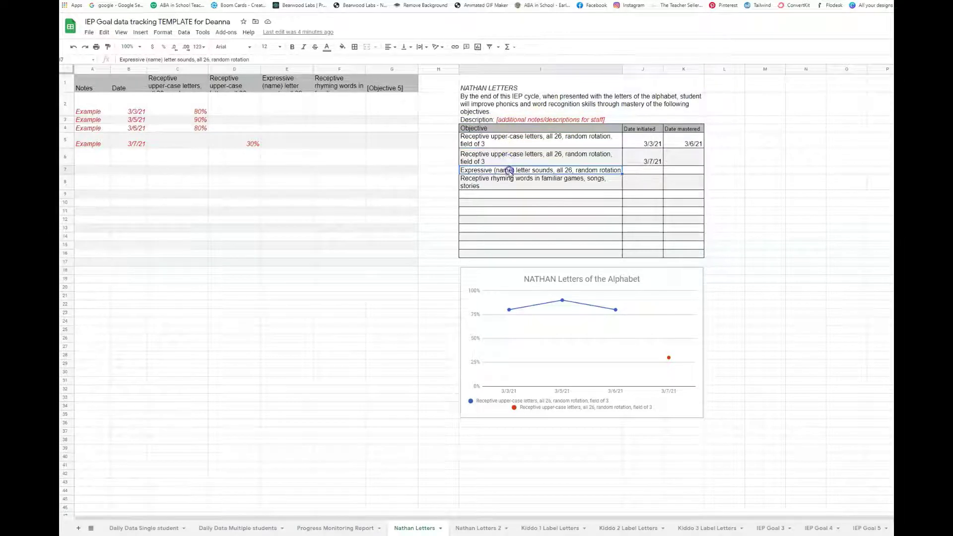
left_click(512, 183)
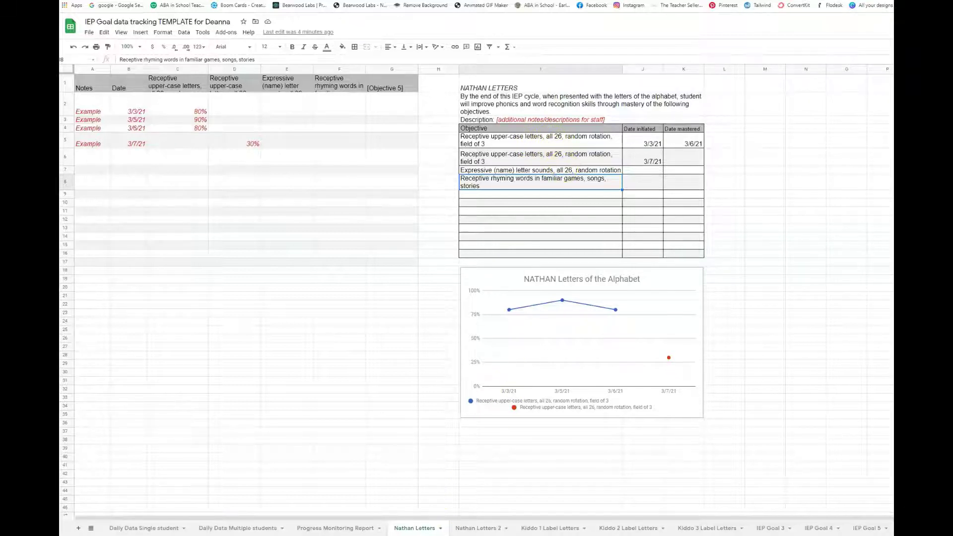
left_click(474, 529)
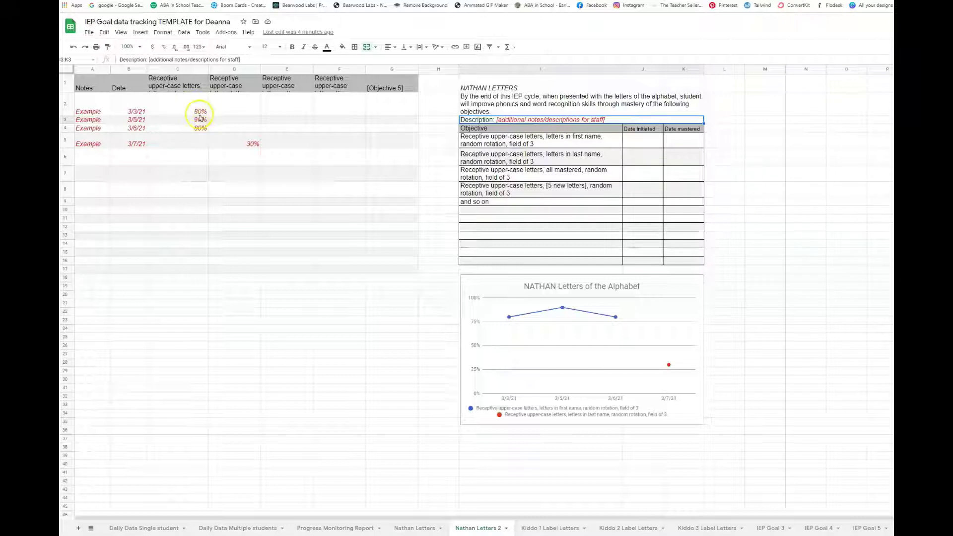
left_click(173, 85)
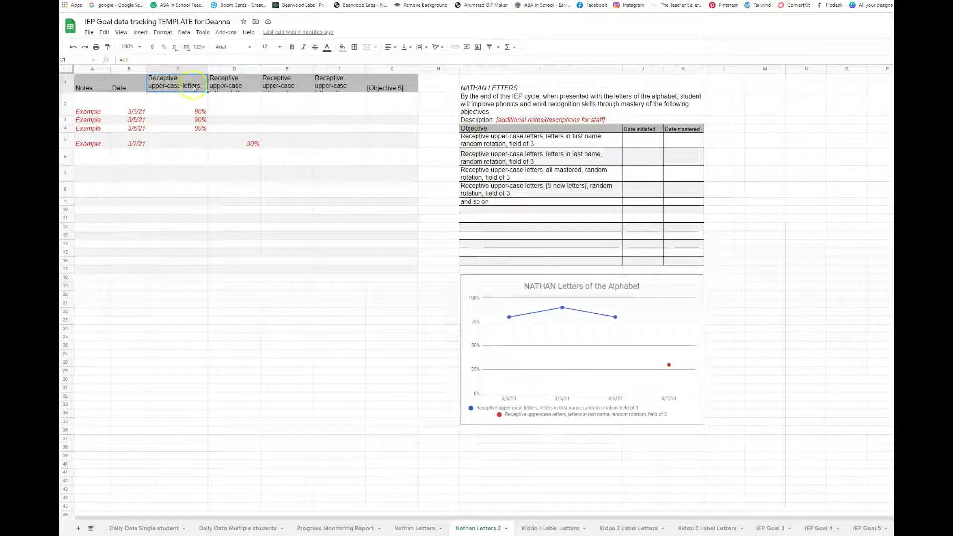
left_click(234, 83)
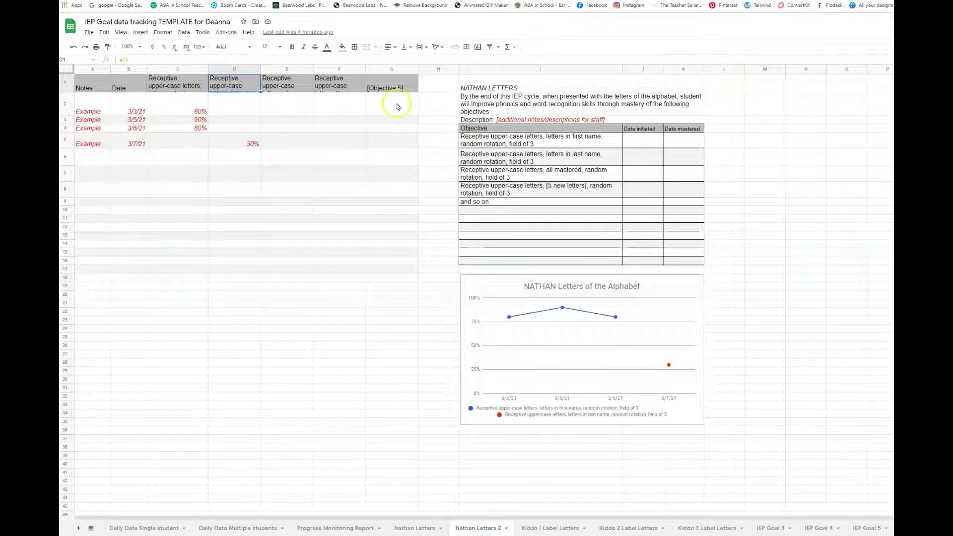
left_click(242, 81)
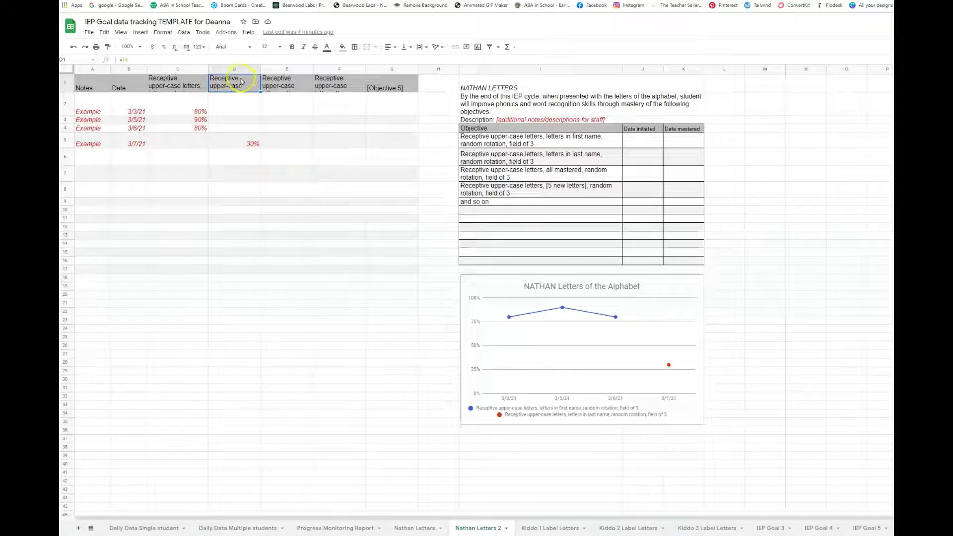
left_click_drag(187, 100, 193, 128)
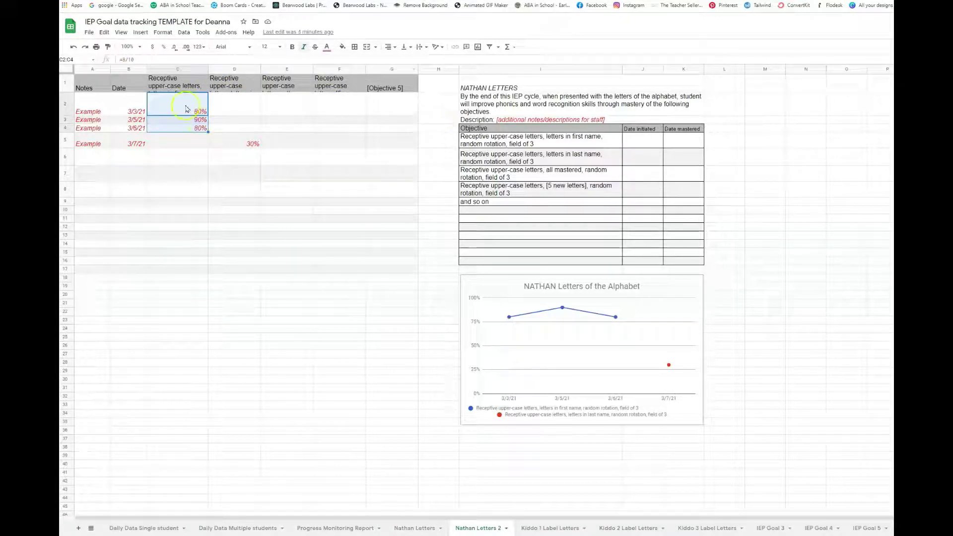
left_click(236, 142)
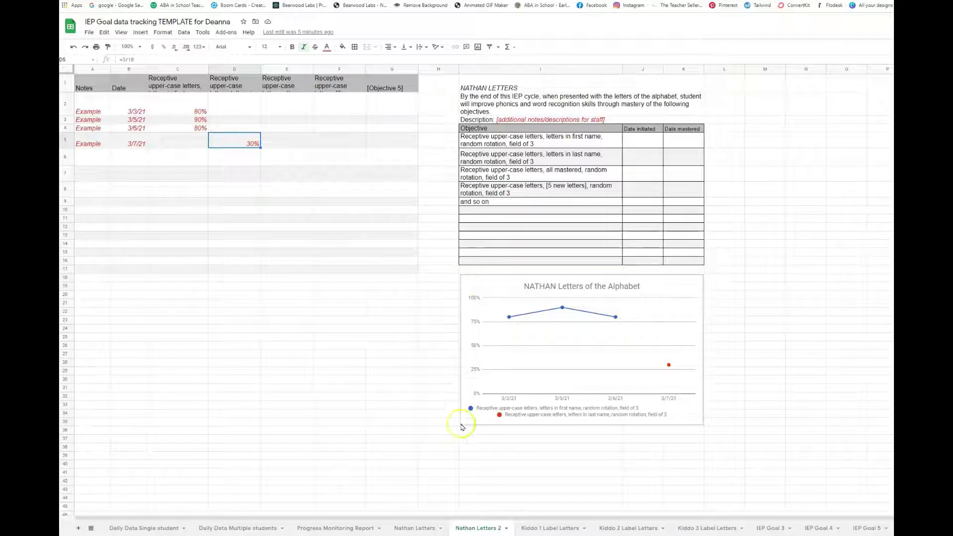
Duplicate the Nathan Letters 2 sheet and rename the copy 'Nathan Number'.
right_click(469, 530)
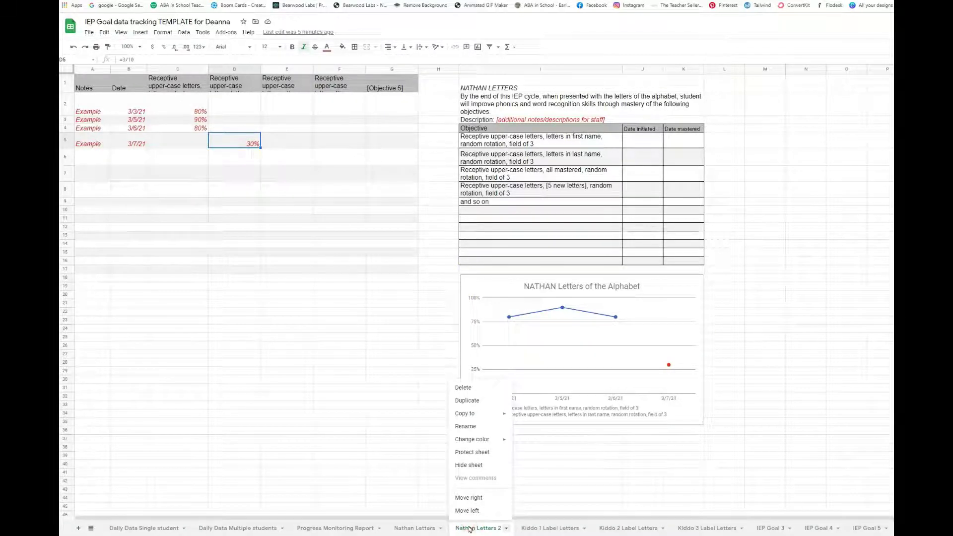
left_click(492, 89)
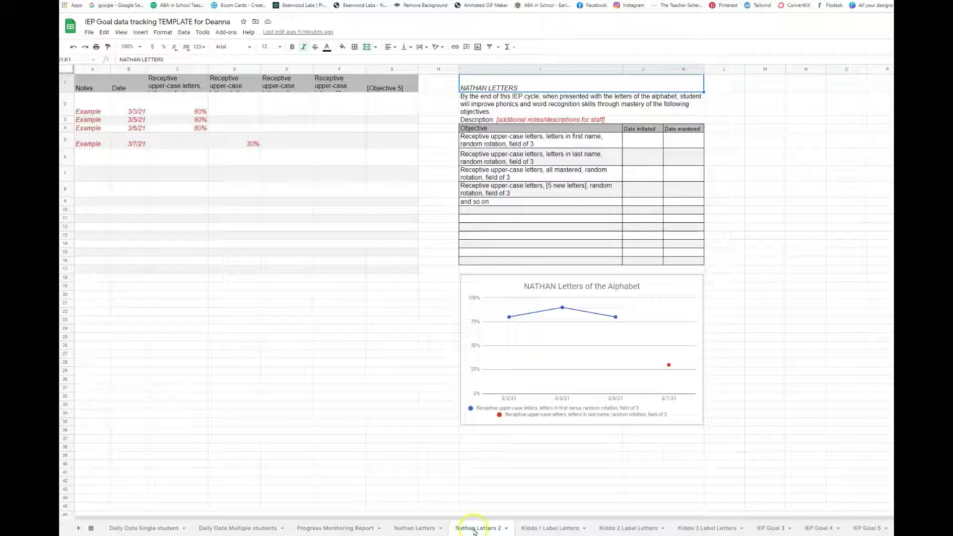
right_click(474, 532)
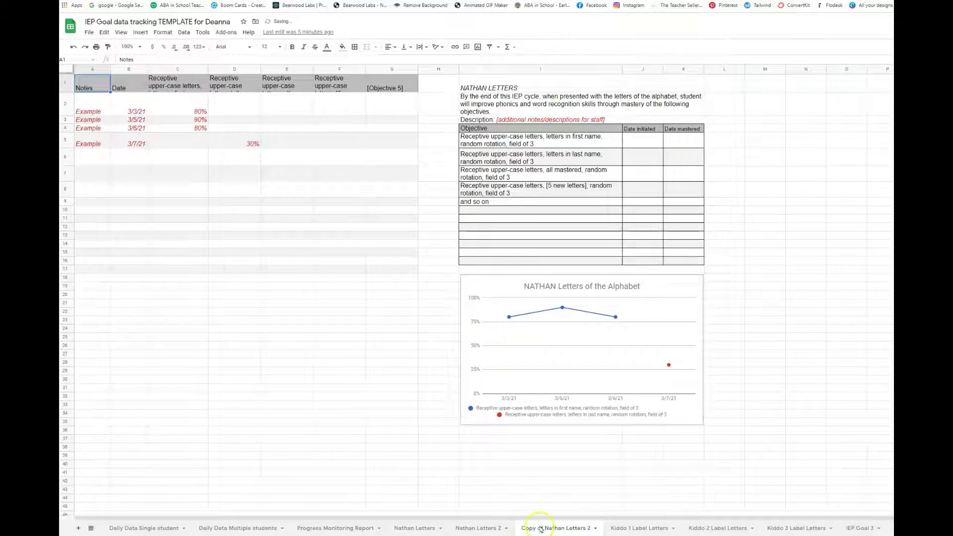
right_click(540, 531)
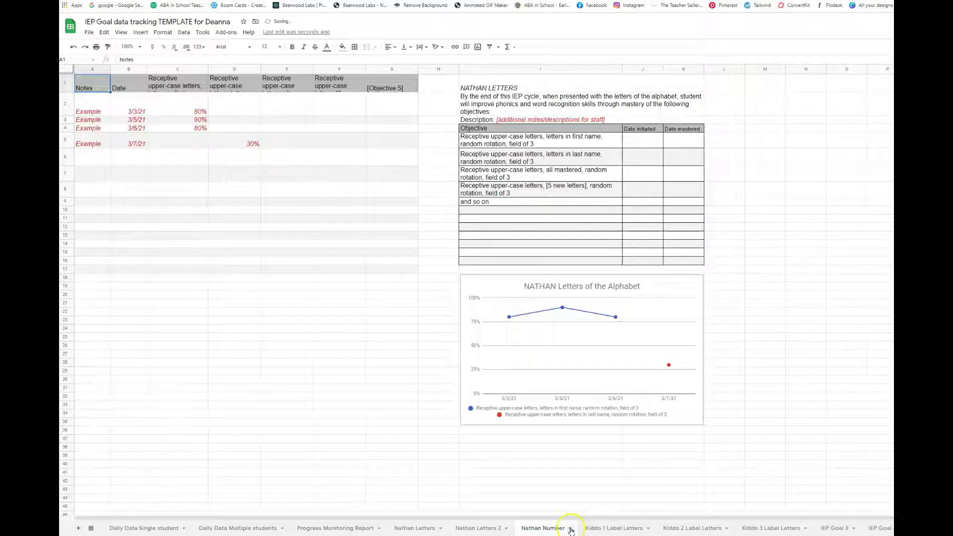
Change the I1 title to NATHAN NUMBERS and reword 'letters of the alphabet' and 'phonics and word'.
left_click(484, 85)
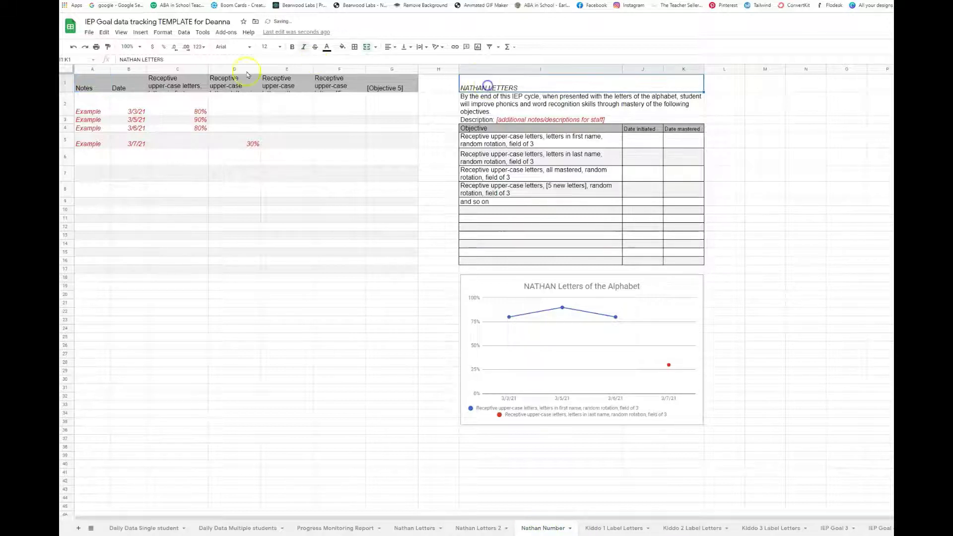
double_click(146, 59)
type("NUMB")
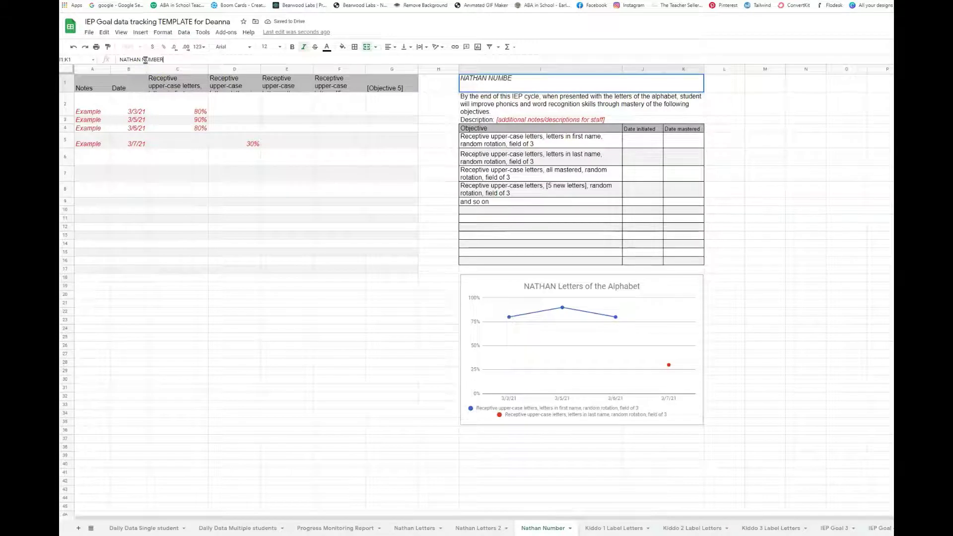
key("Return")
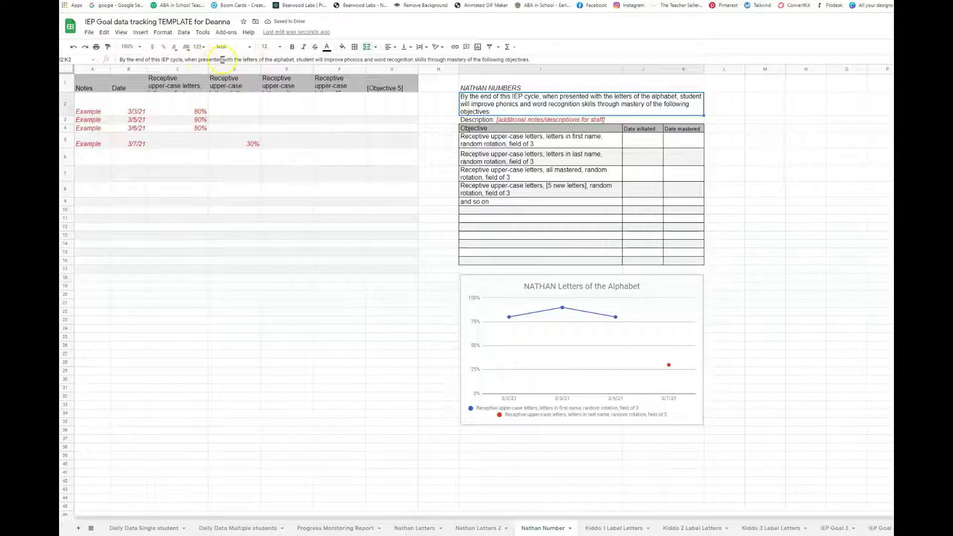
left_click_drag(242, 60, 274, 58)
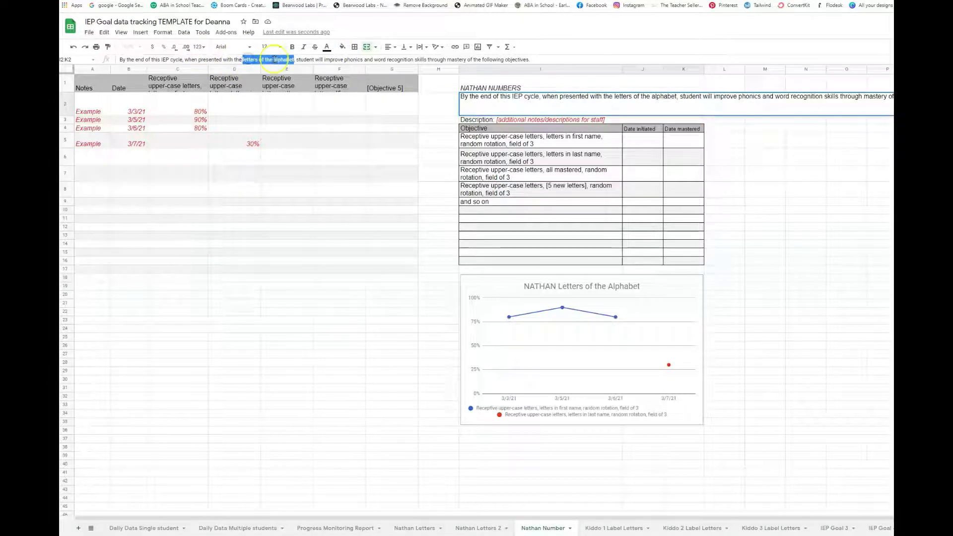
type("numbers ")
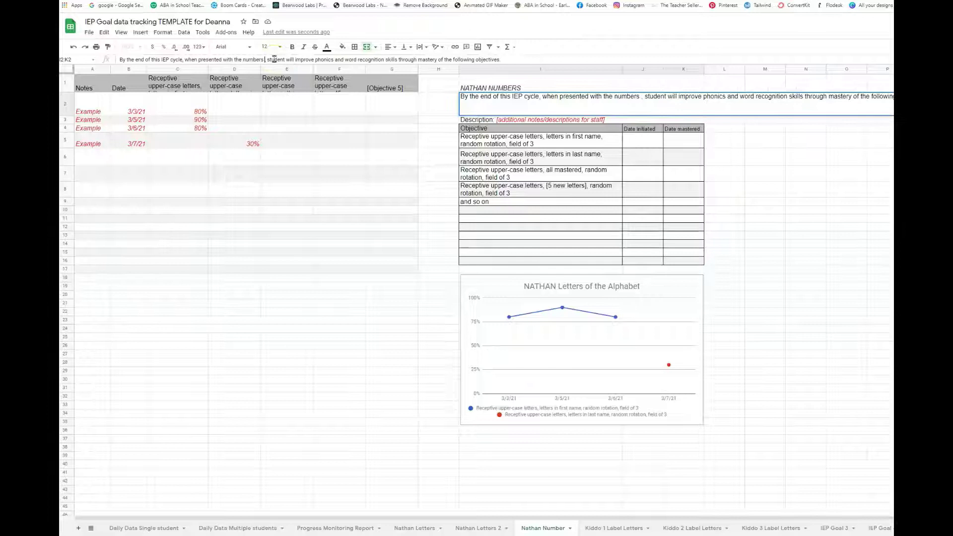
type("0-10")
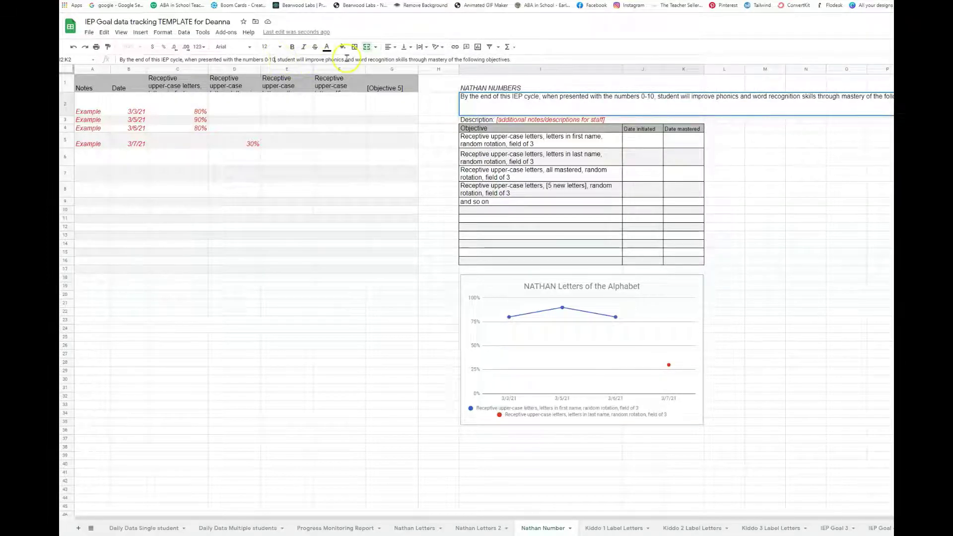
left_click_drag(325, 60, 368, 61)
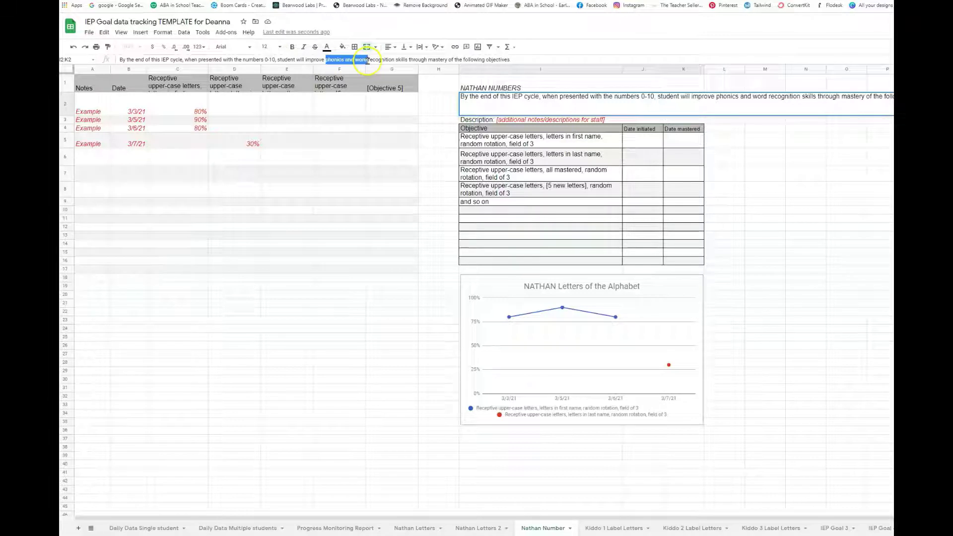
type("num")
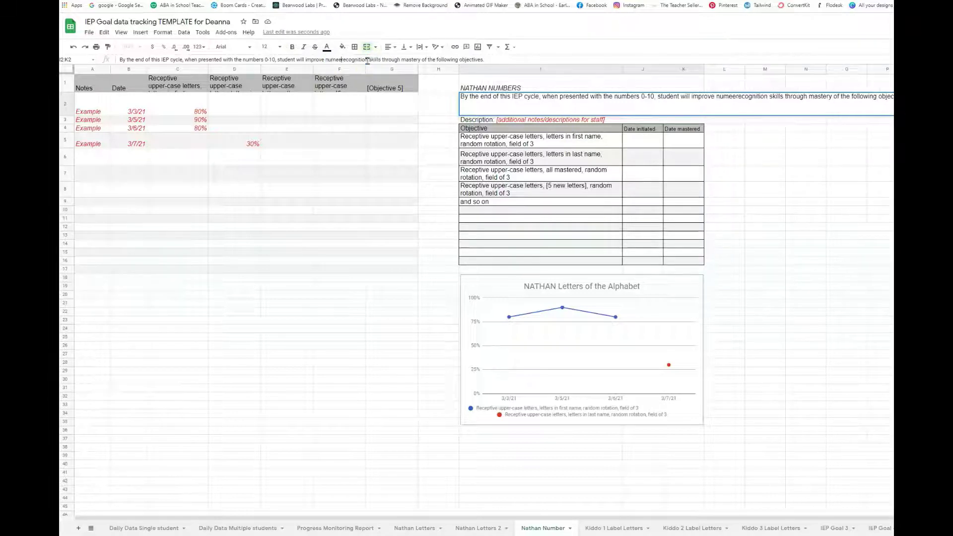
type("eral")
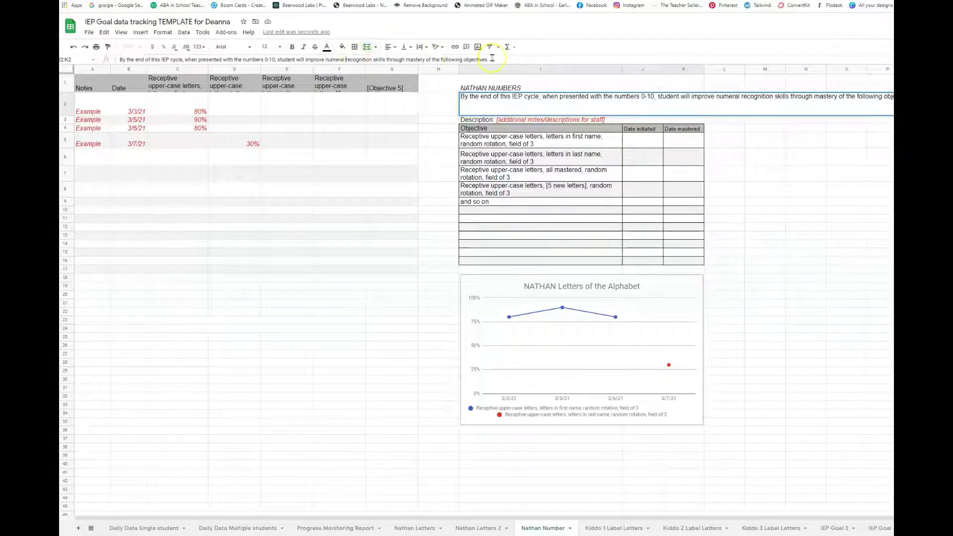
Rename the first objective to Name/label 1-3 and copy it into the second row.
left_click(528, 136)
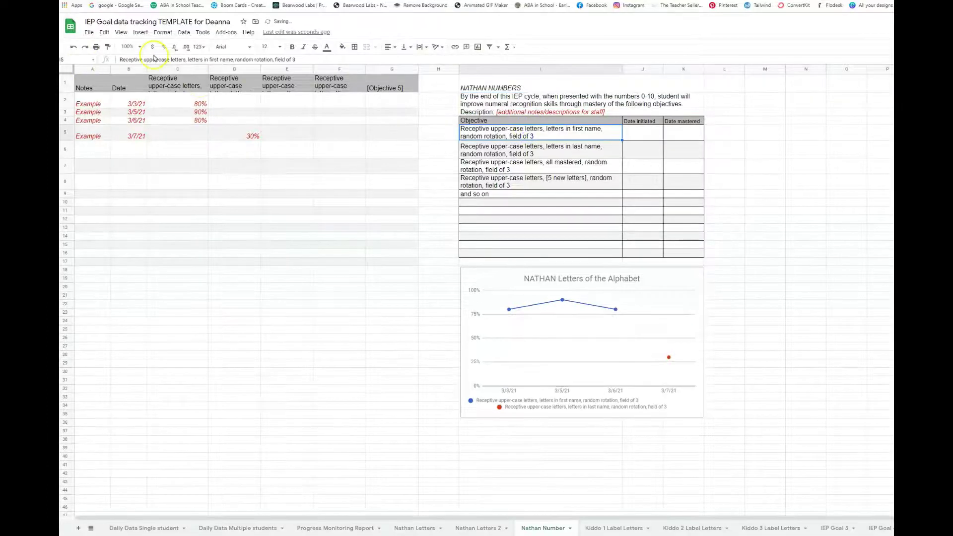
left_click_drag(121, 59, 308, 58)
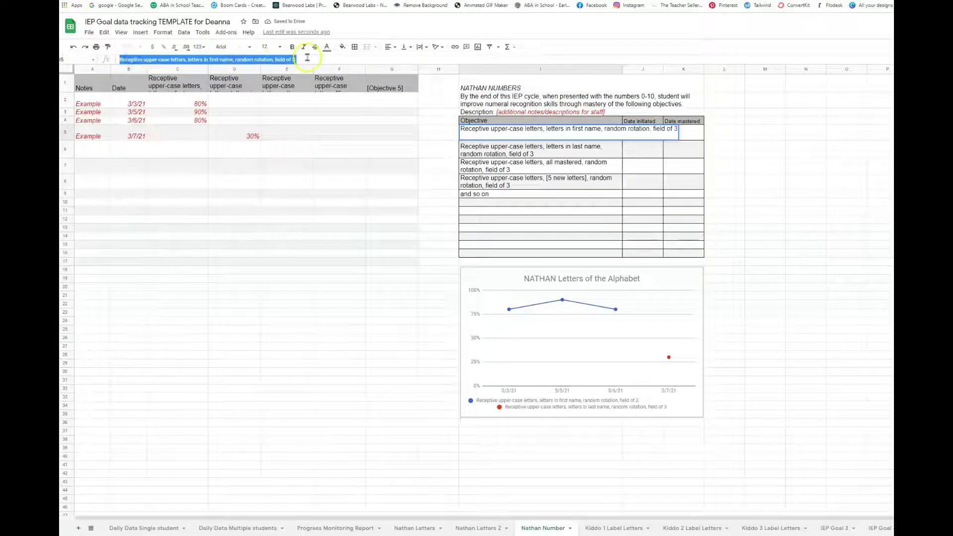
type("Name/la")
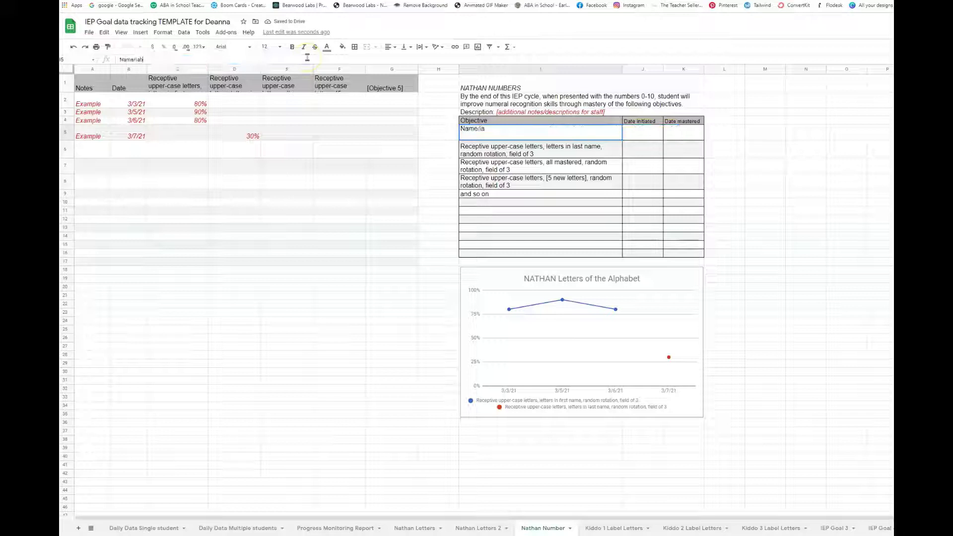
type("bel 1-3")
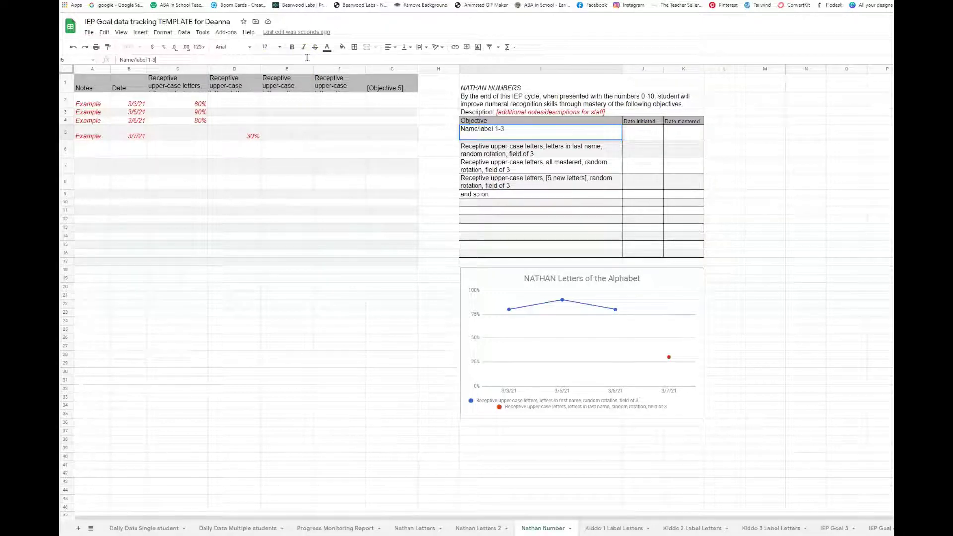
key("Return")
key("Up")
key("ctrl+c")
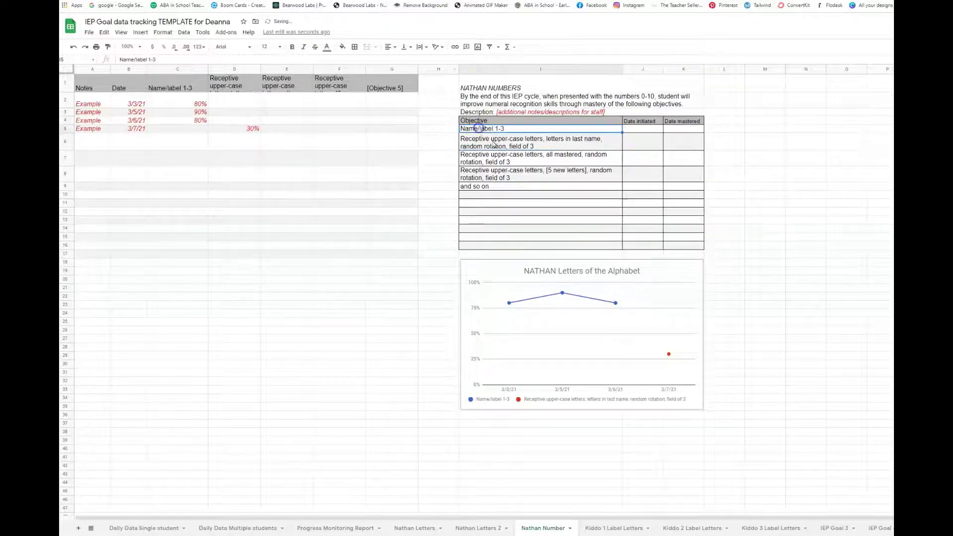
key("Down")
key("ctrl+v")
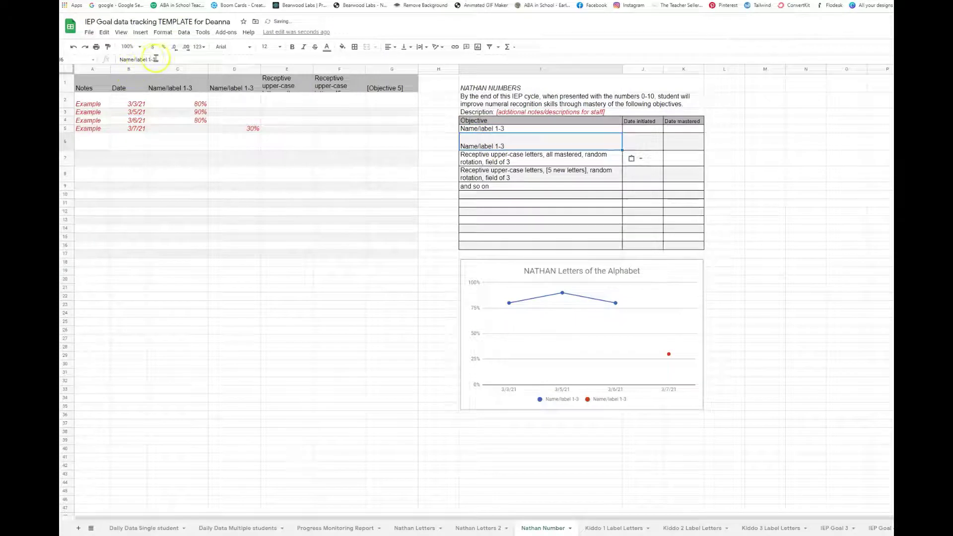
Change the copy to Name/label 4-5, add Name/label 0, and clear the leftover rows.
left_click_drag(148, 59, 216, 54)
type("4")
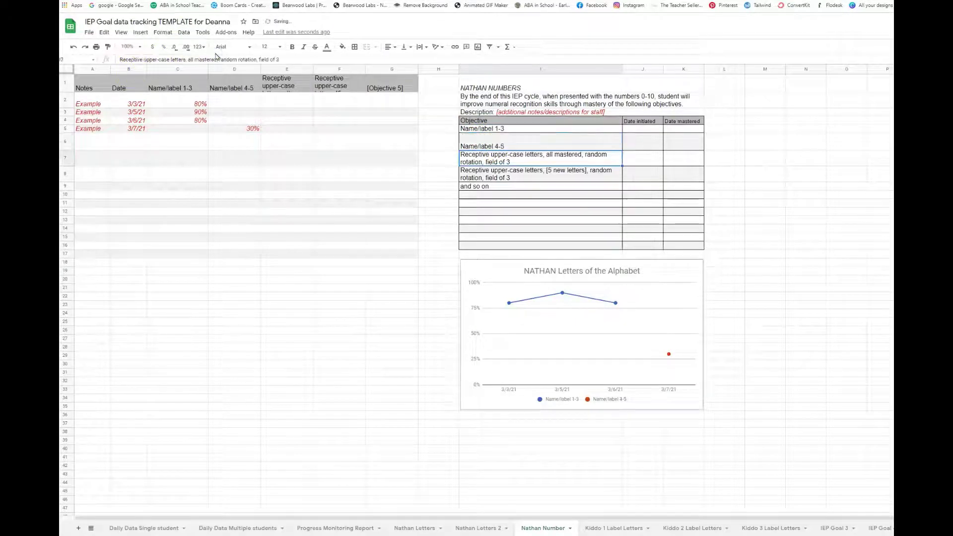
type("Na")
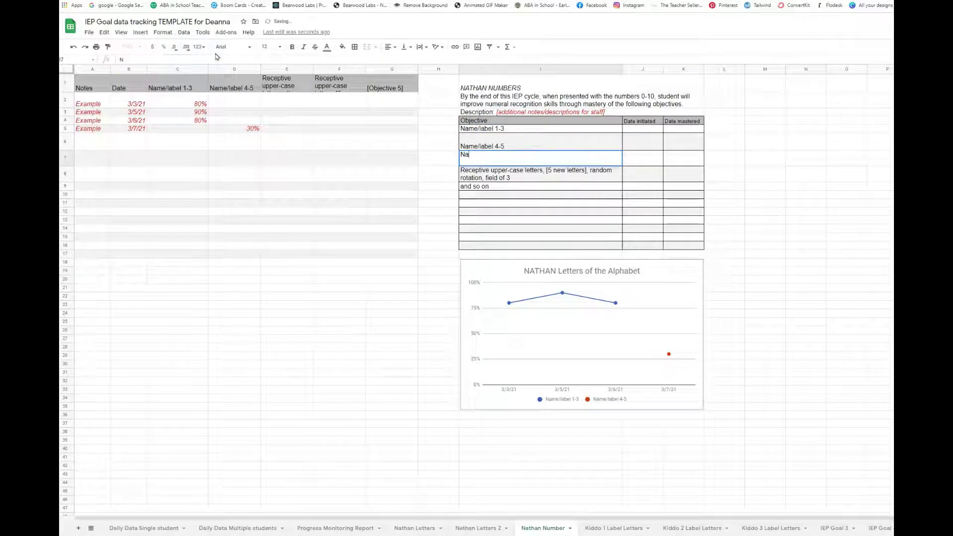
type("me/label 0")
key("Return")
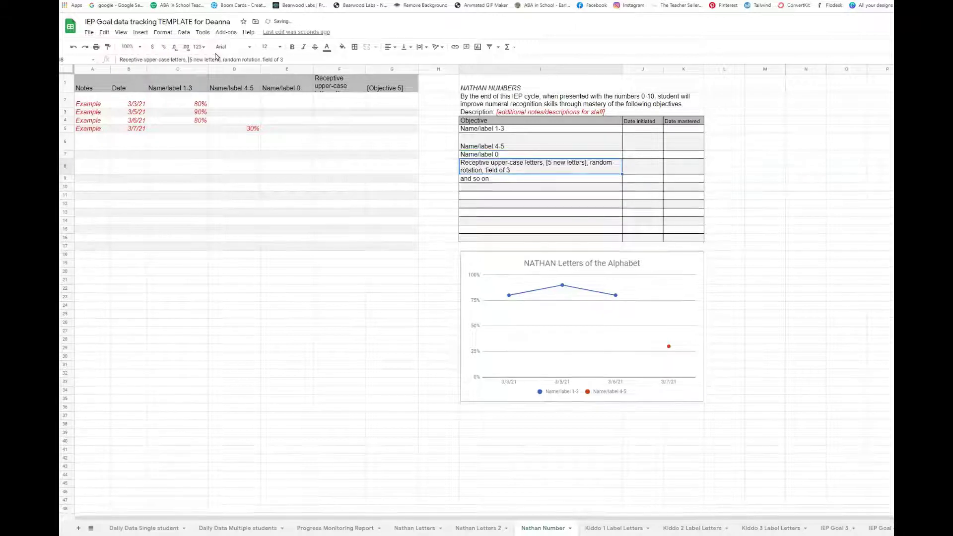
key("Delete")
key("Down")
key("Delete")
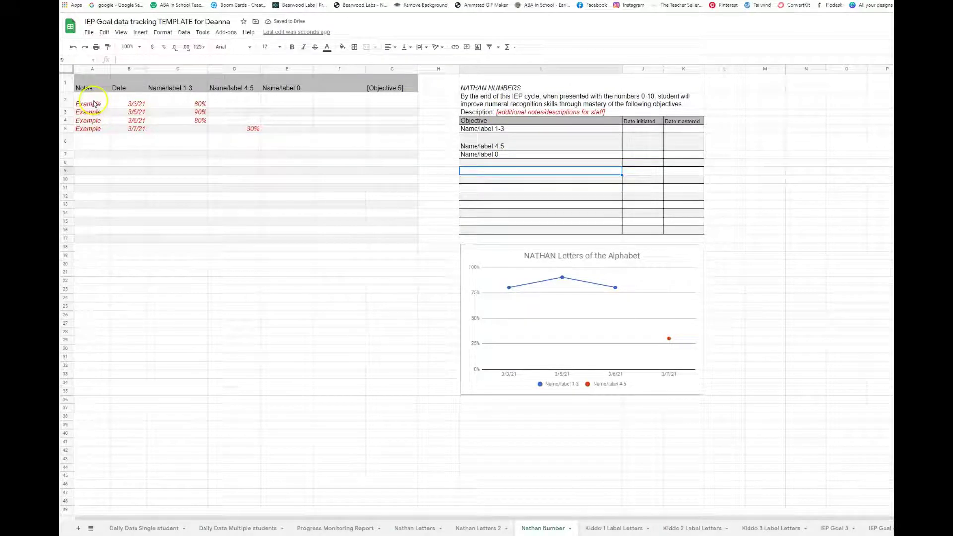
Delete the example dated scores in A2:E6, then select B2.
key("Delete")
left_click(132, 99)
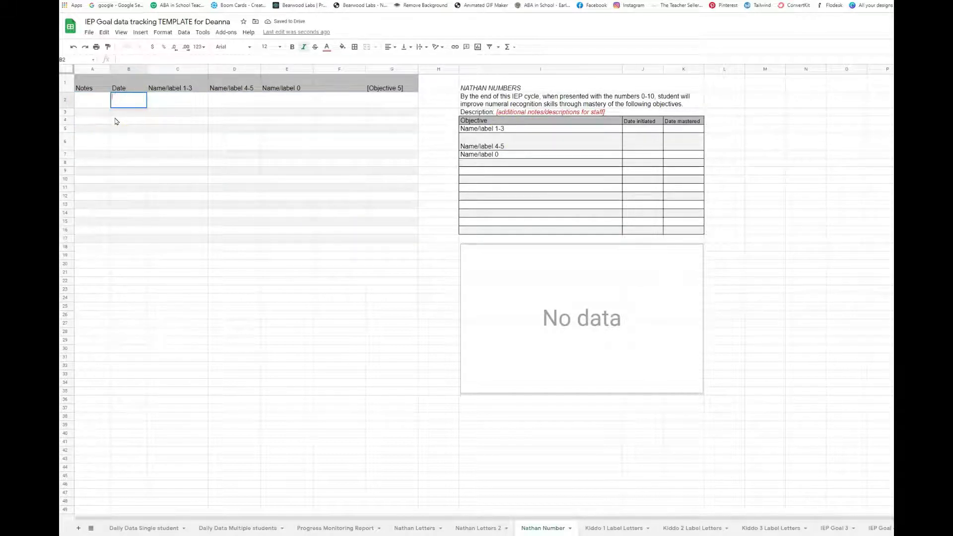
type("9/2/21")
Enter September dates with Name/label 1-3 scores of 50%–100% and Name/label 4-5 scores of 40%, 44%.
key("Tab")
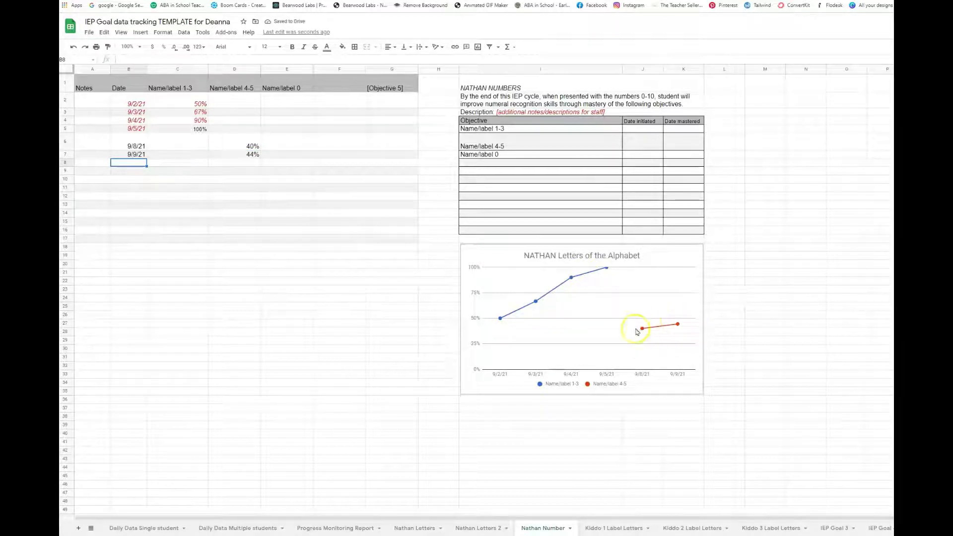
left_click(265, 165)
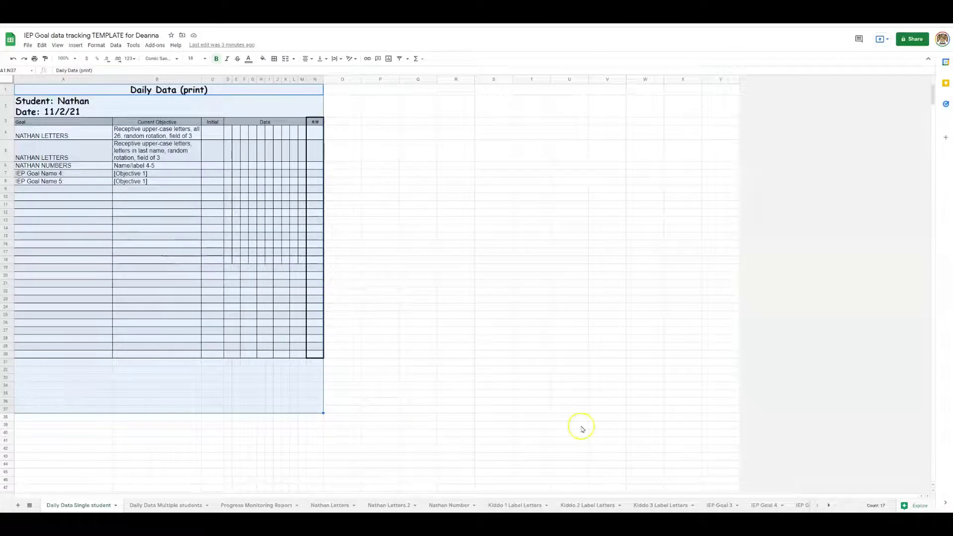
View the Daily Data Single student sheet, then go to Kiddo 1 Label Letters.
left_click(90, 91)
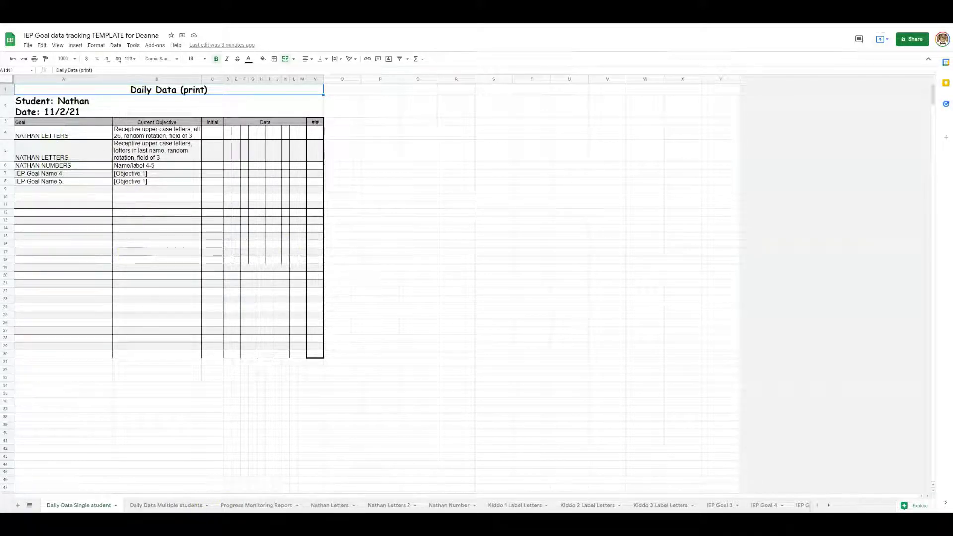
left_click(507, 508)
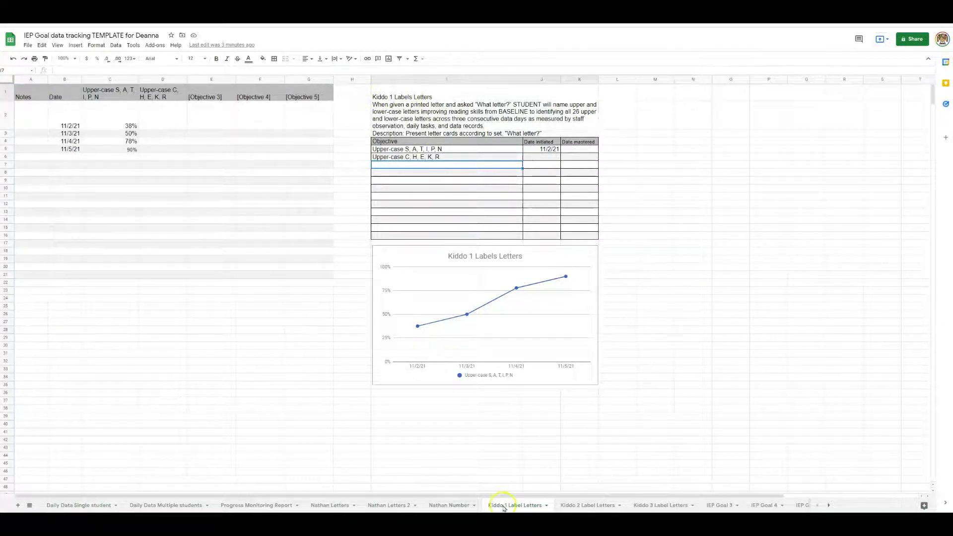
Browse the Kiddo 1, 2 and 3 Label Letters sheets, ending on Daily Data Multiple students.
left_click(579, 509)
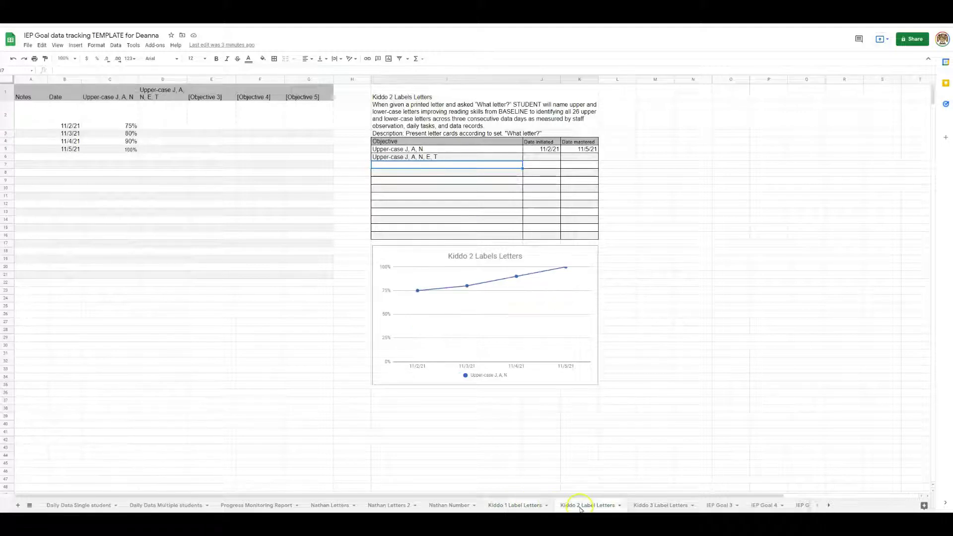
left_click(514, 506)
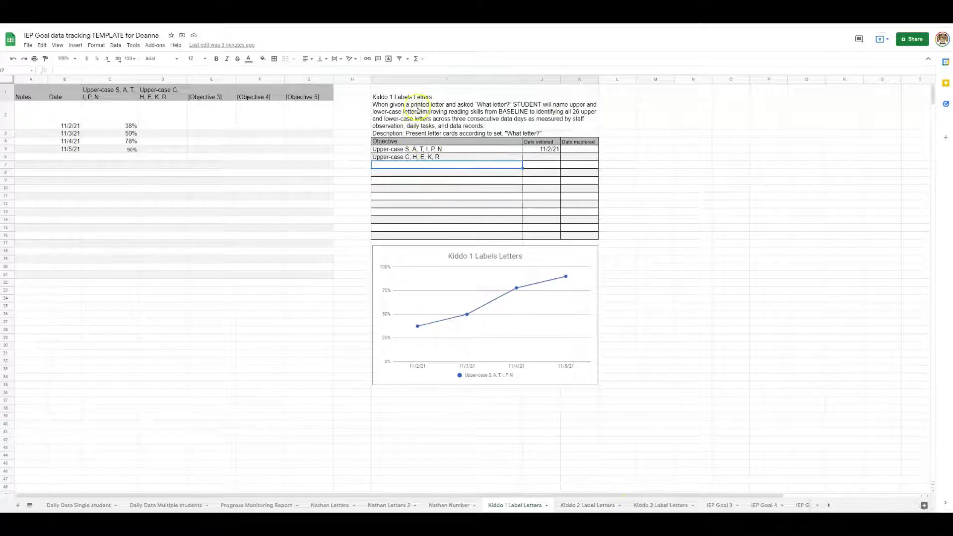
left_click(439, 150)
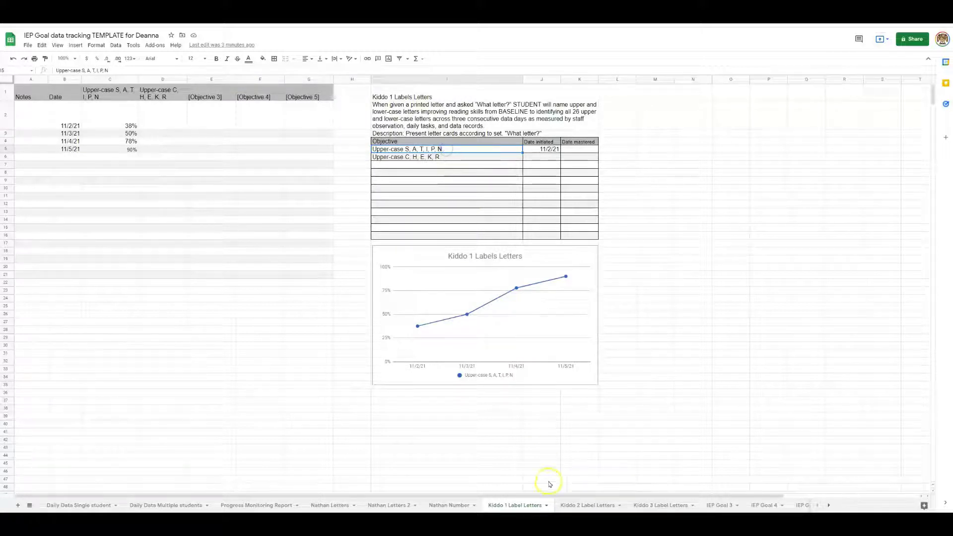
left_click(588, 506)
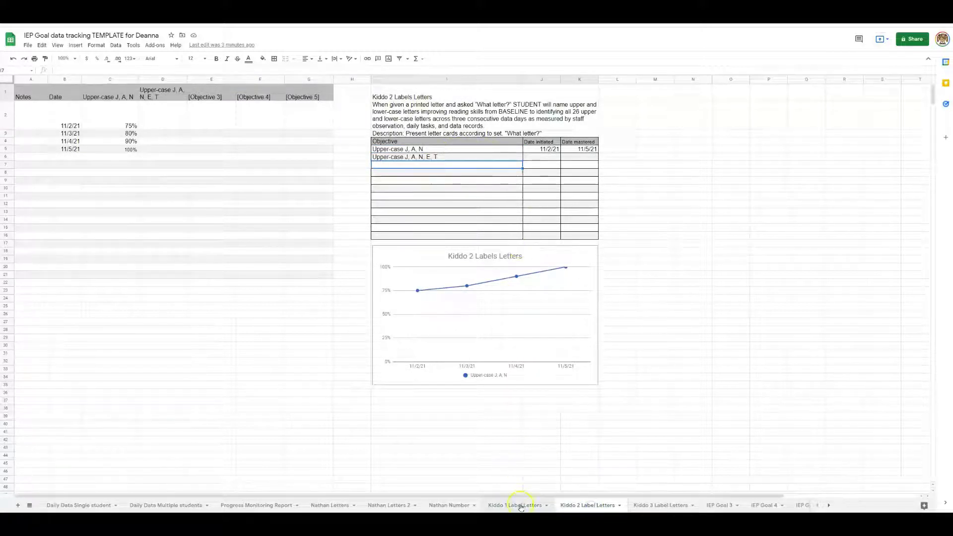
left_click(660, 506)
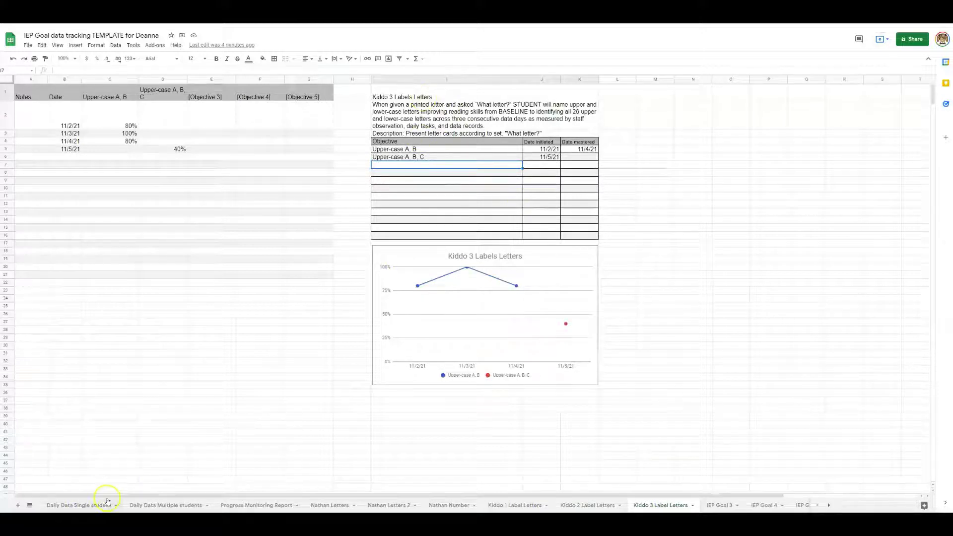
left_click(163, 507)
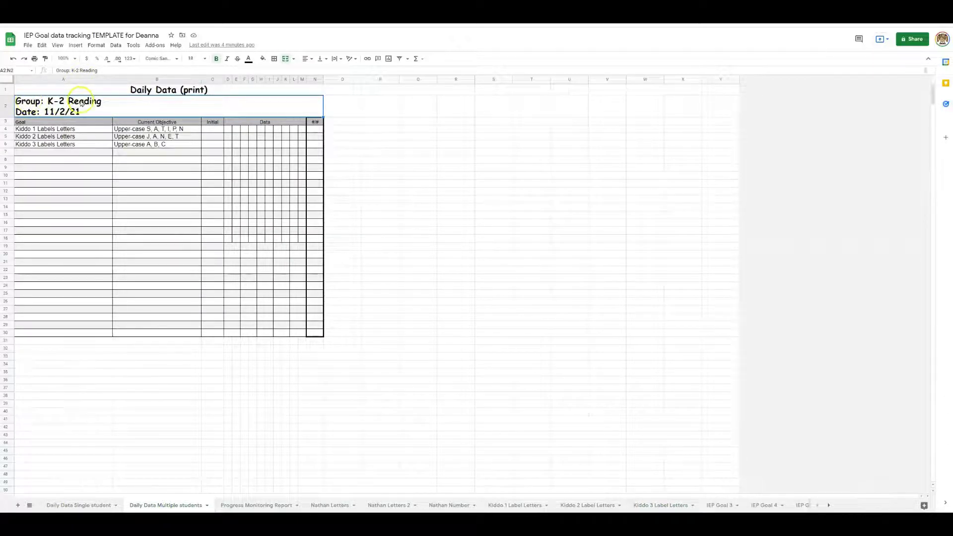
left_click(78, 129)
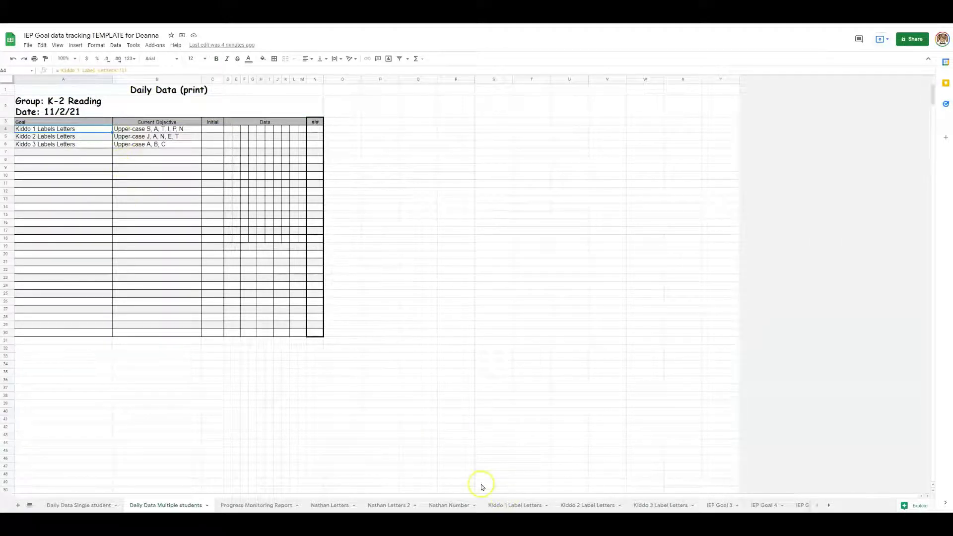
left_click(515, 507)
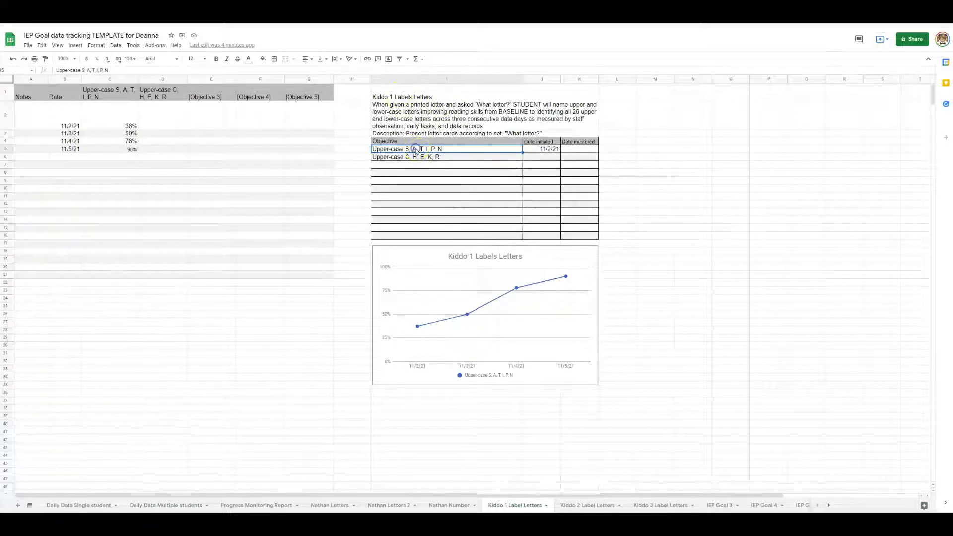
left_click(161, 506)
left_click(48, 138)
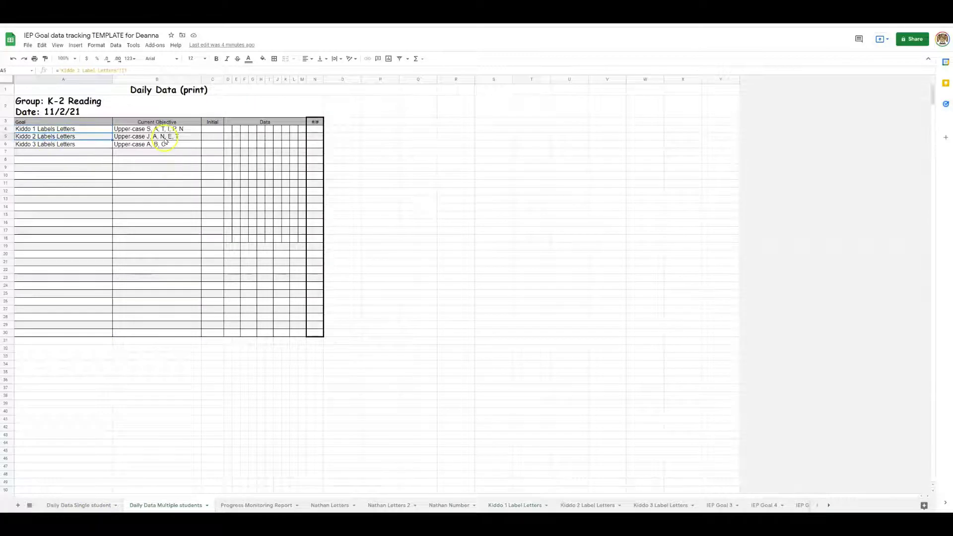
left_click(164, 138)
left_click(602, 505)
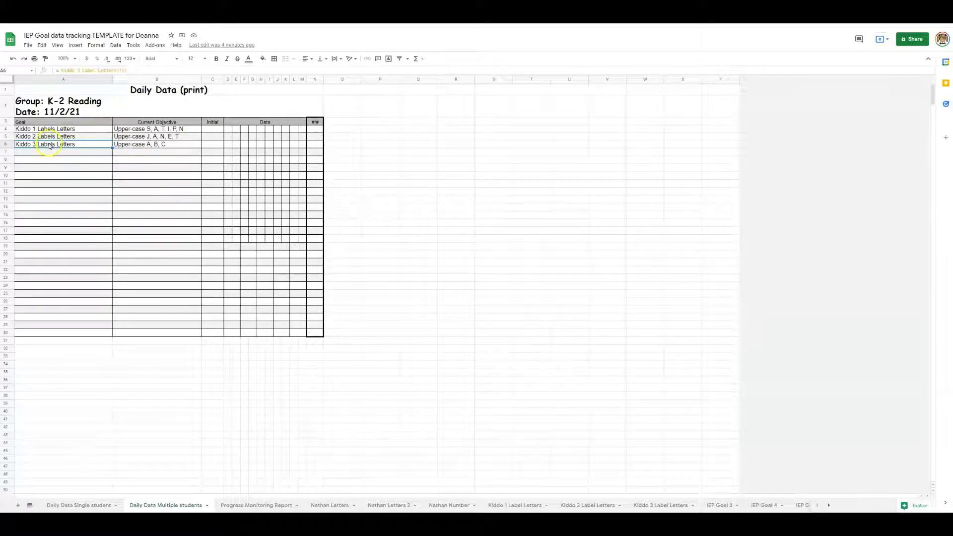
left_click(80, 153)
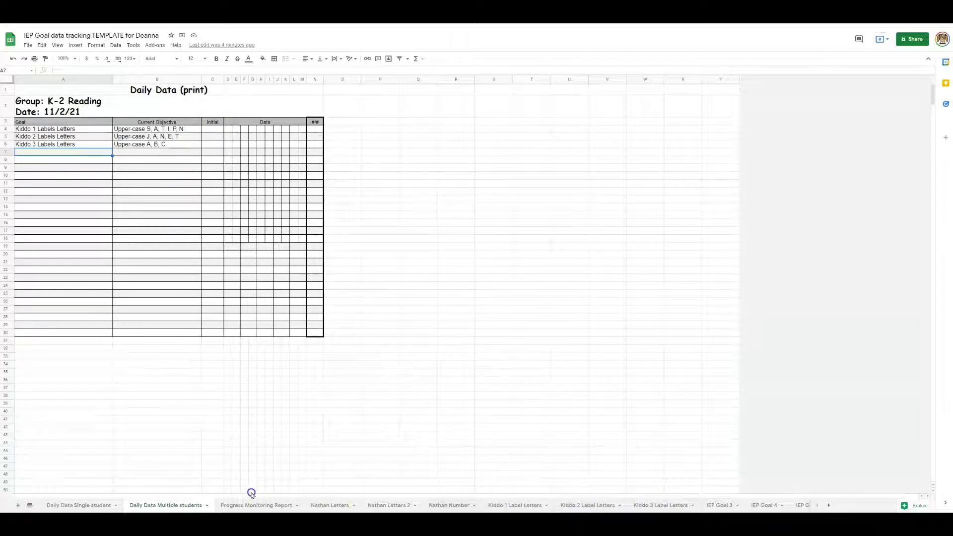
left_click(138, 89)
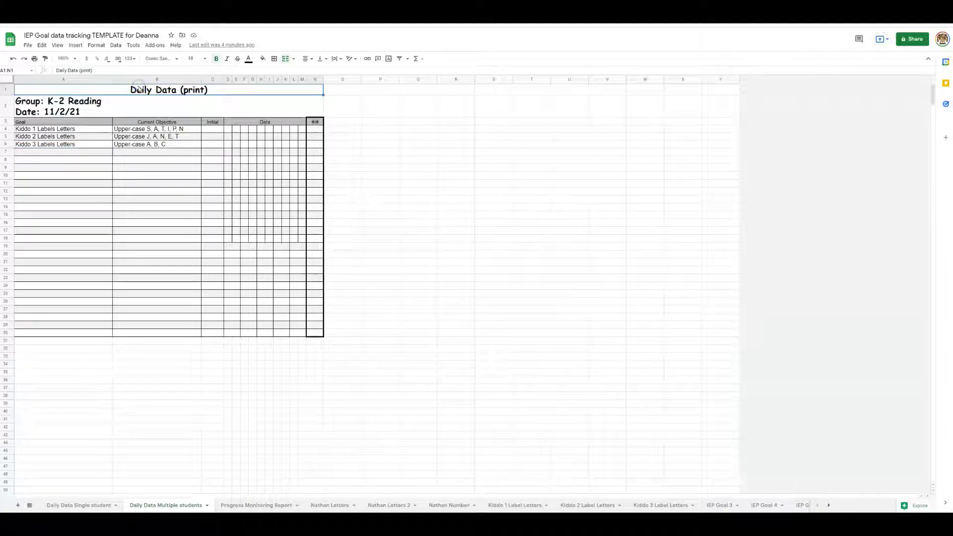
key("ctrl+p")
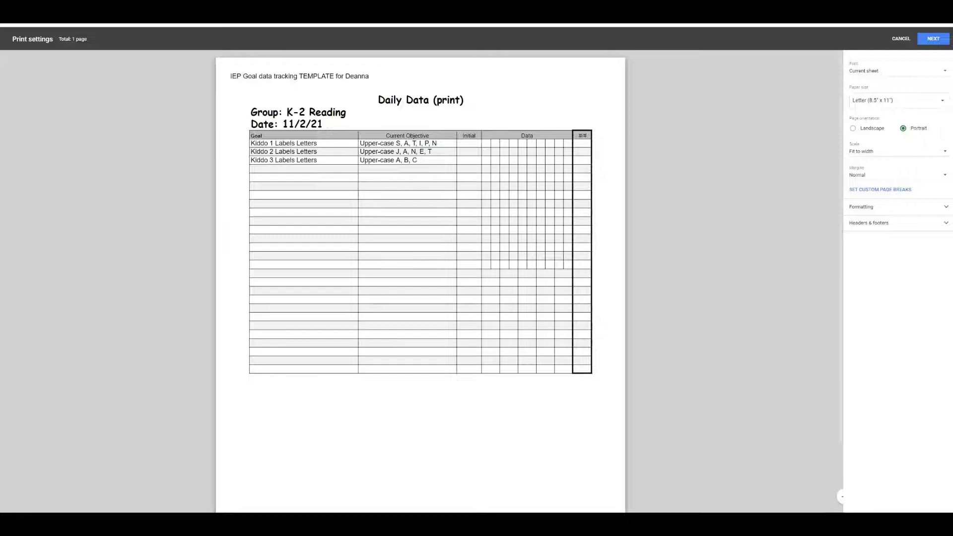
left_click(901, 38)
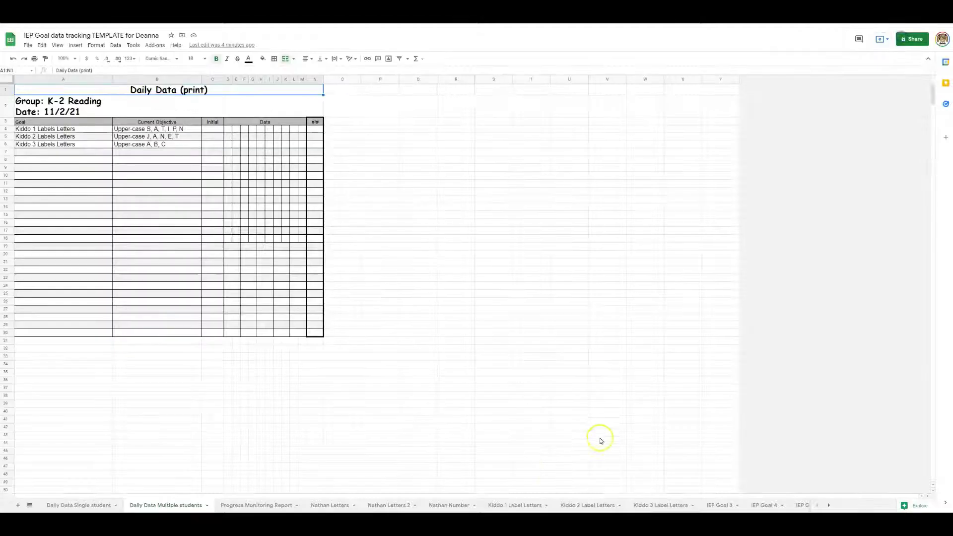
Cycle through the Kiddo Label Letters, Daily Data Single student and Nathan Number sheets.
left_click(517, 505)
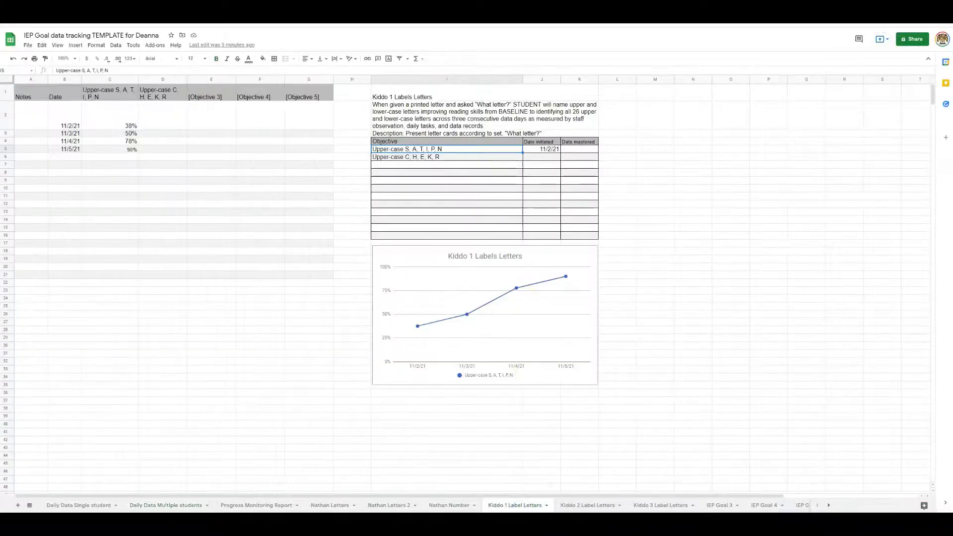
left_click(589, 504)
left_click(661, 506)
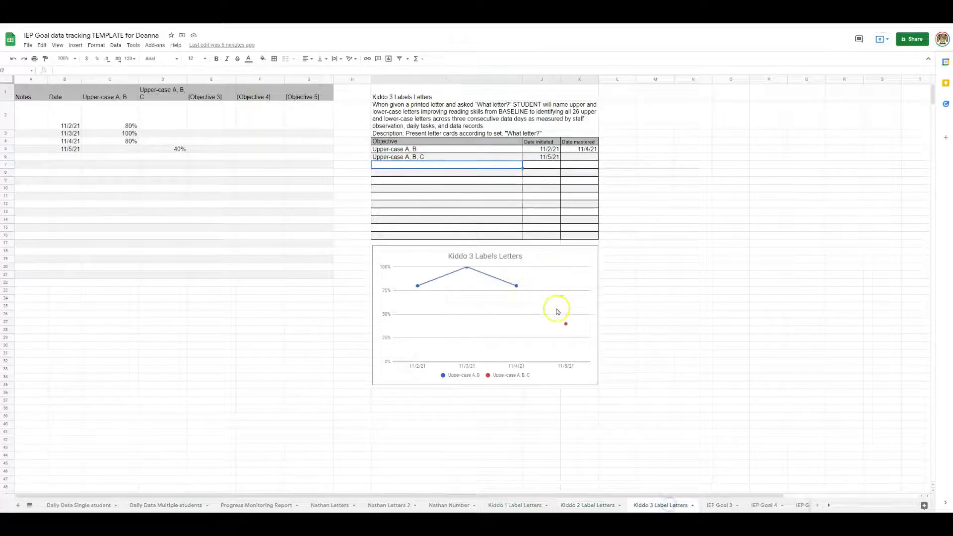
left_click(87, 507)
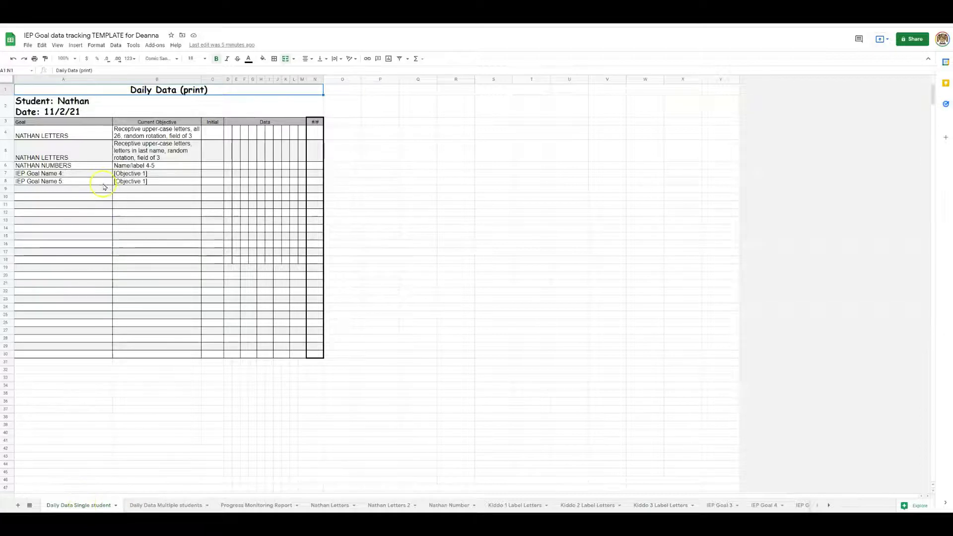
left_click(337, 506)
left_click(392, 506)
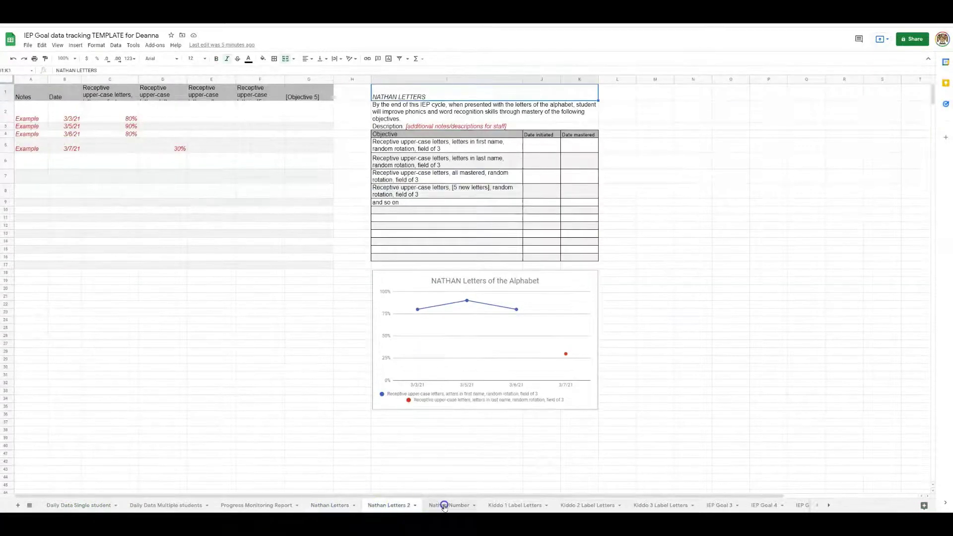
left_click(446, 506)
mouse_move(466, 495)
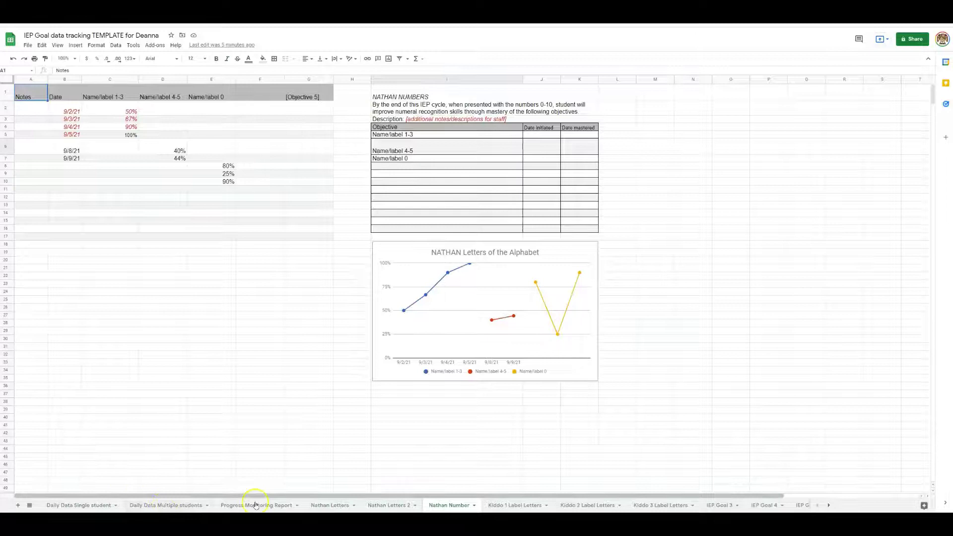
left_click(522, 505)
left_click(588, 505)
left_click(656, 505)
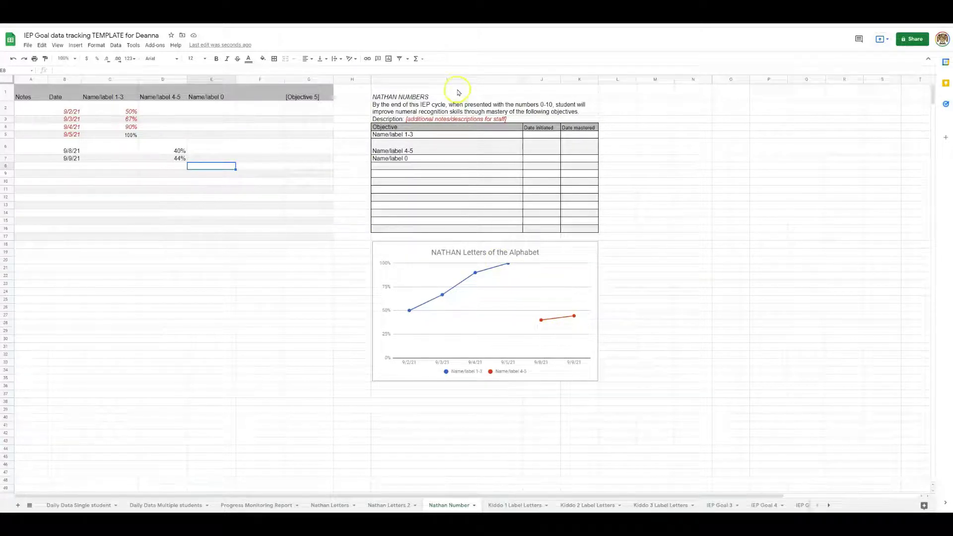
Enter Name/label 0 scores of 80%, 25% and 90% in E8:E10, then select the chart.
left_click(211, 167)
type("=")
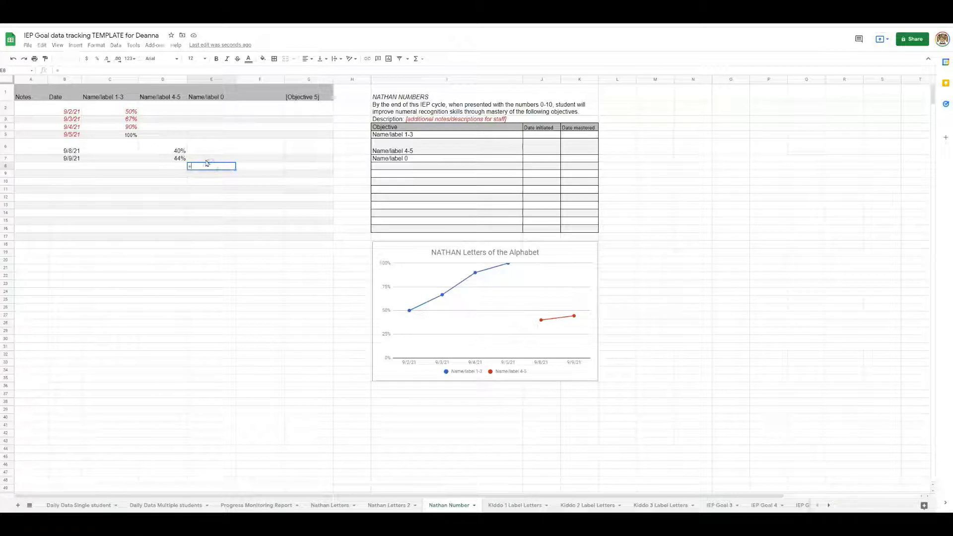
type("5")
key("Return")
type("=")
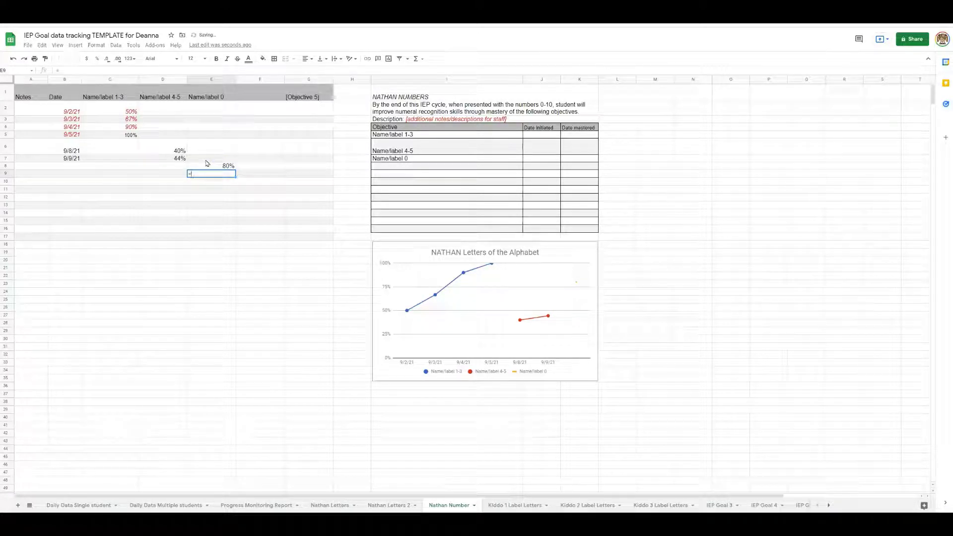
type("1/4")
key("Return")
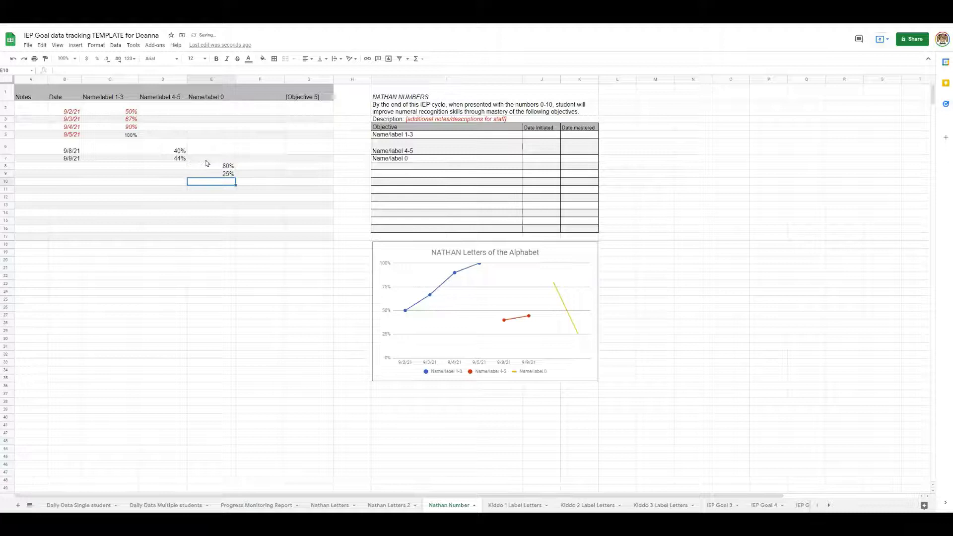
type("=5")
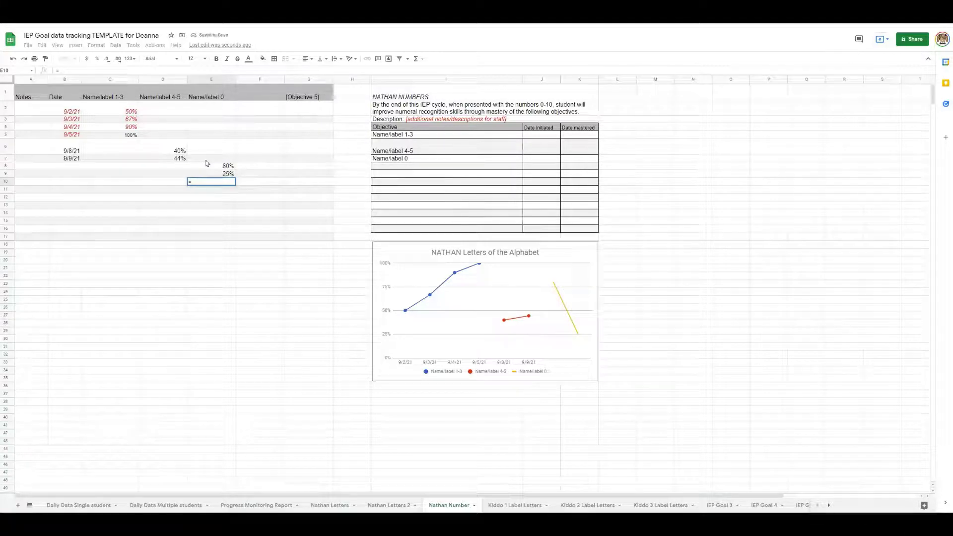
type("9/10")
key("Return")
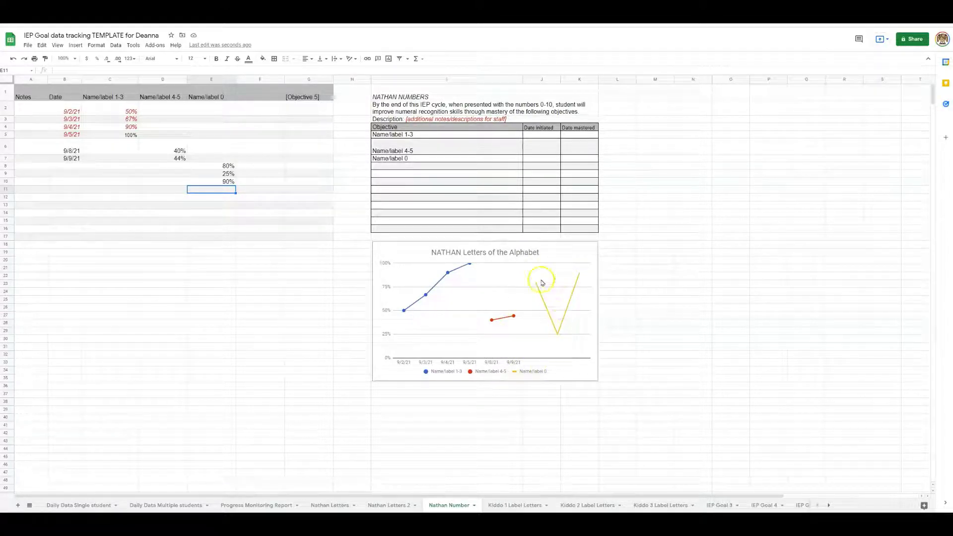
left_click(554, 252)
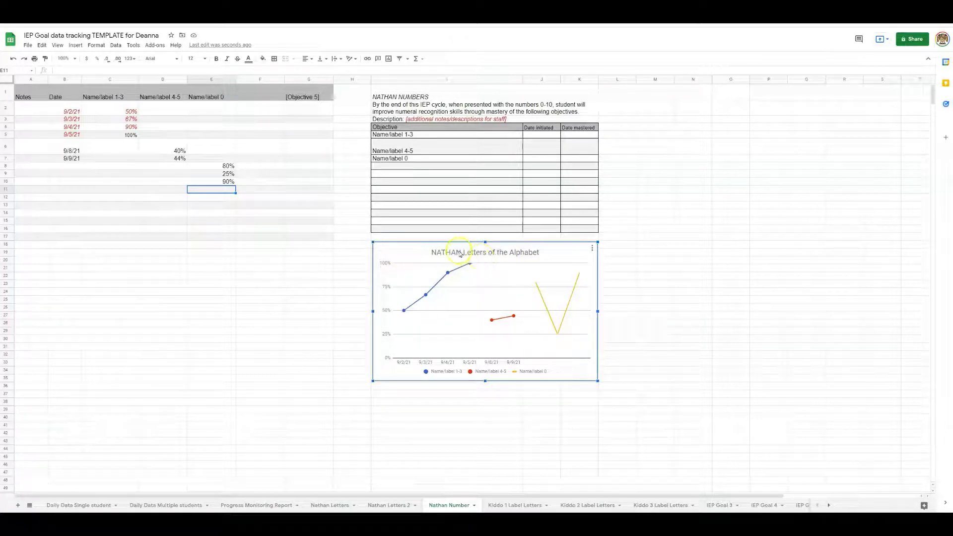
Set the Nathan Number chart's series point size to 7px.
double_click(552, 253)
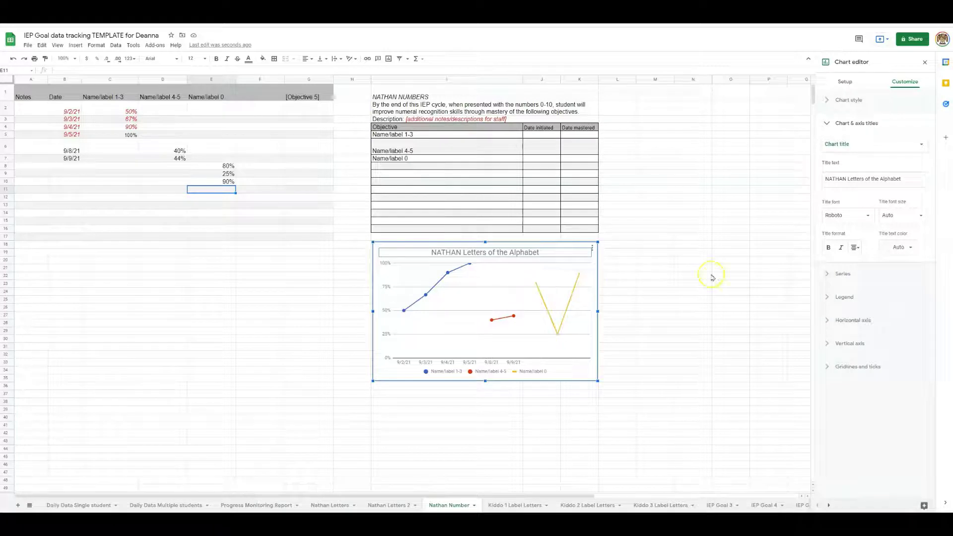
left_click(846, 273)
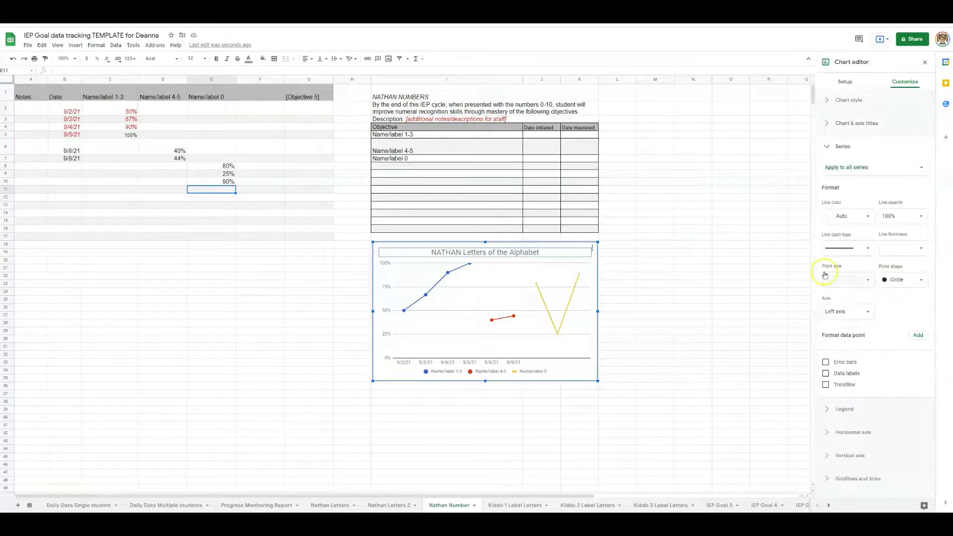
left_click(842, 279)
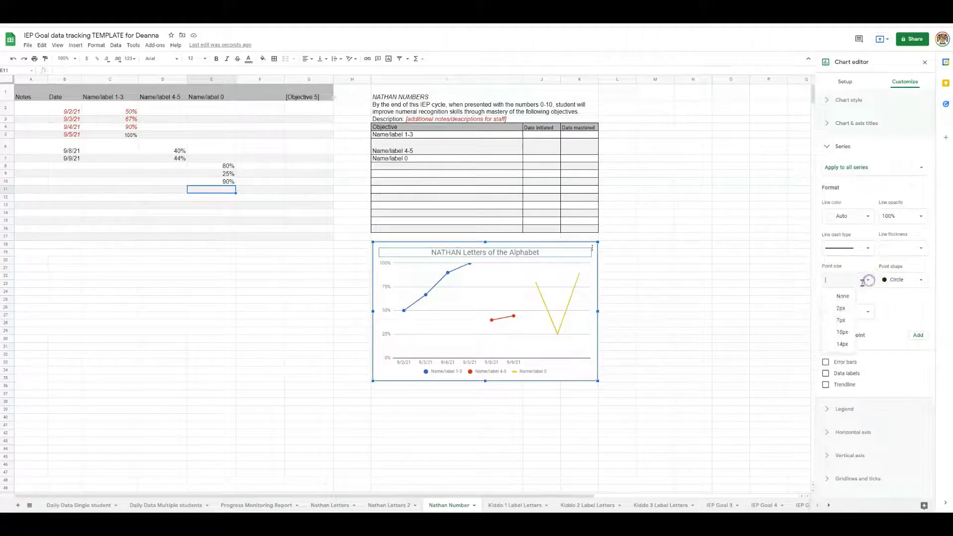
left_click(842, 320)
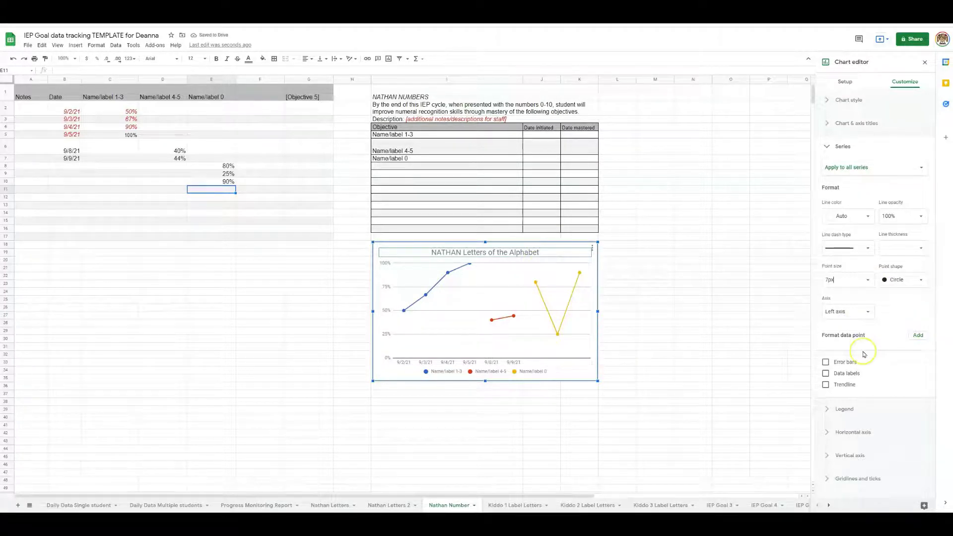
Add and then remove the series trendline, and expand the chart title settings.
left_click(844, 385)
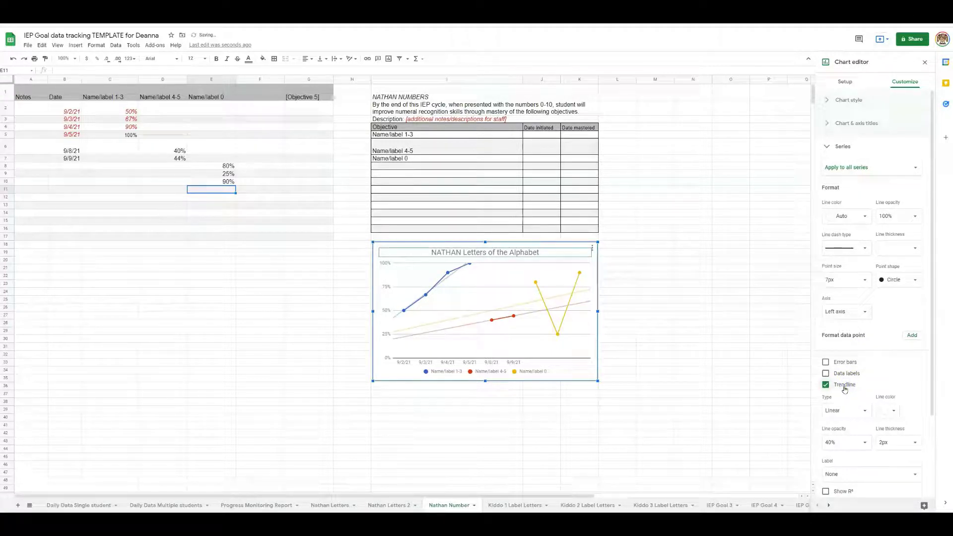
left_click(845, 386)
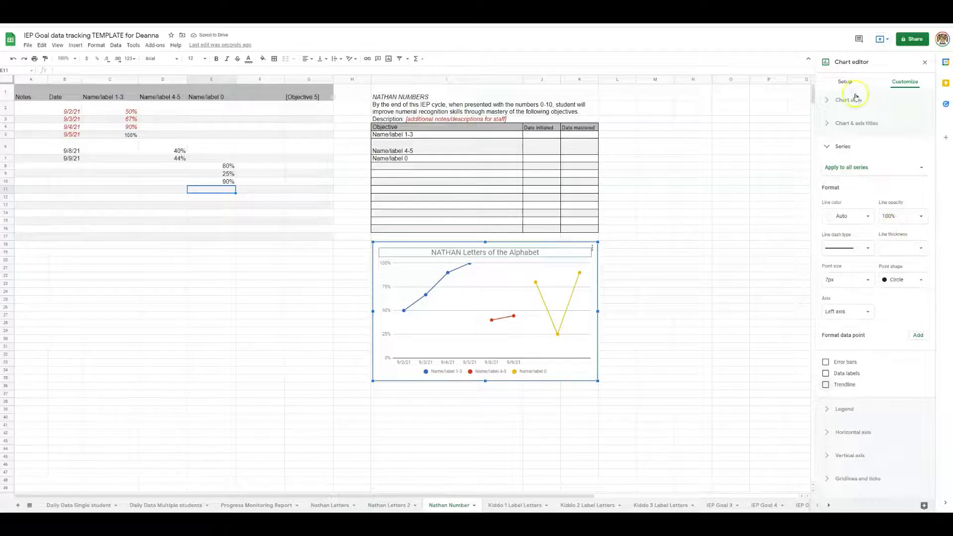
left_click(858, 123)
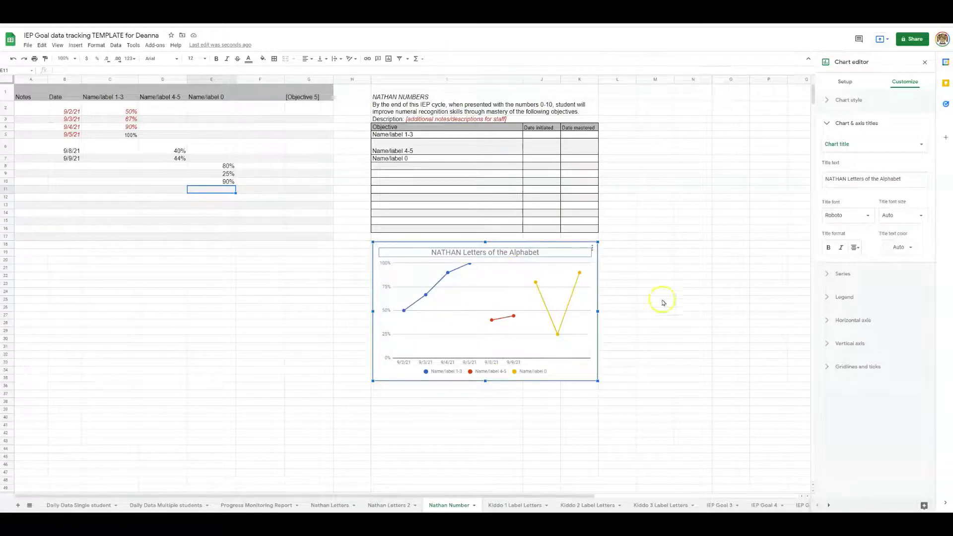
Close the chart editor, select I1:K38, and open print settings with Ctrl+P.
left_click(925, 62)
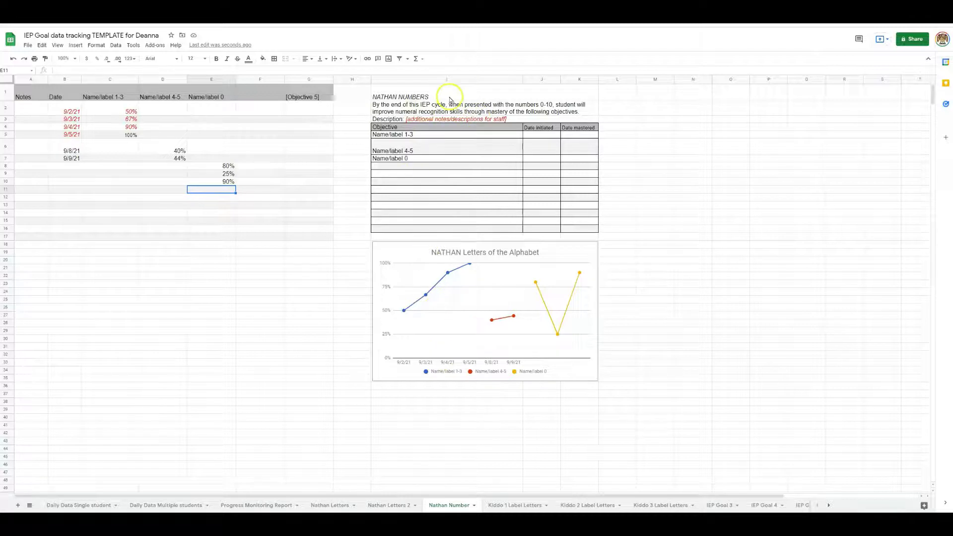
left_click_drag(450, 99, 453, 403)
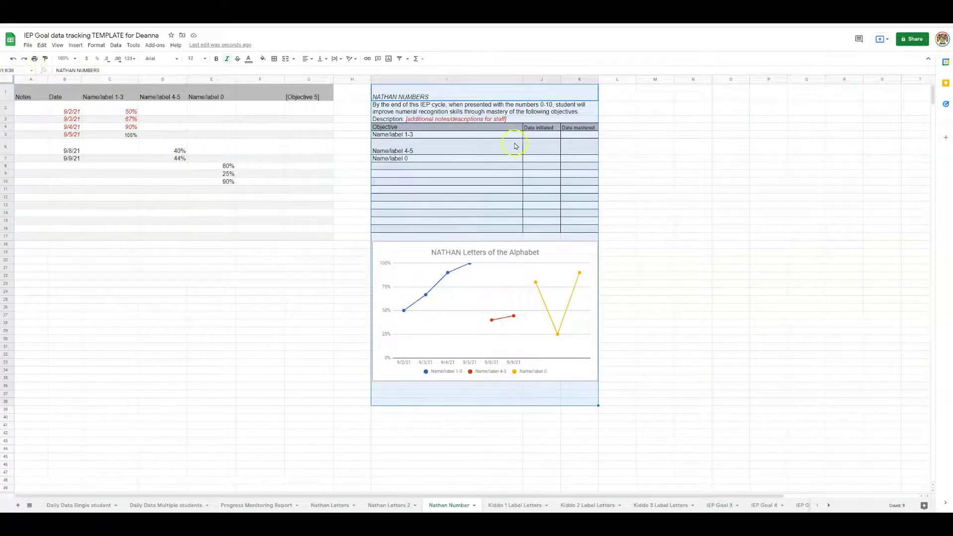
key("ctrl+p")
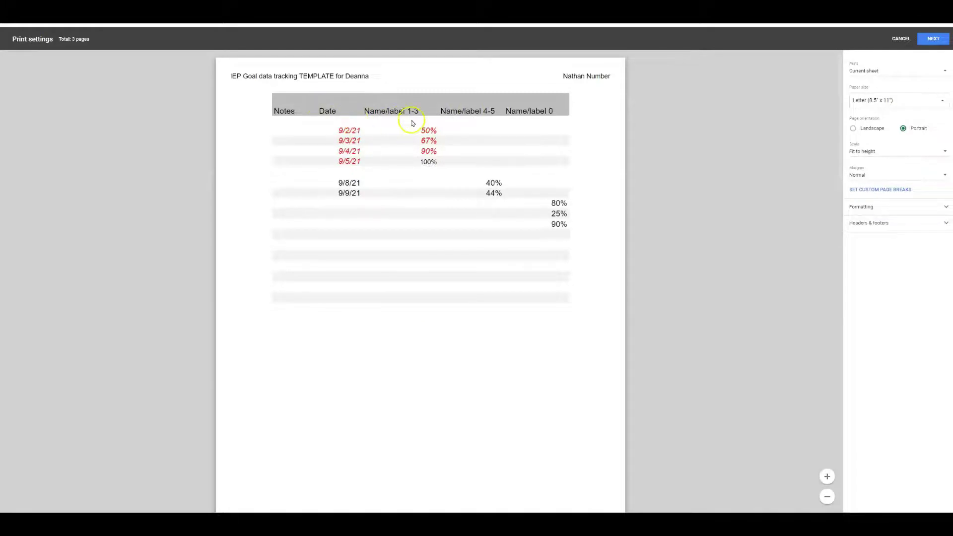
Set the print range to the selected cells, then cancel without printing.
left_click(881, 71)
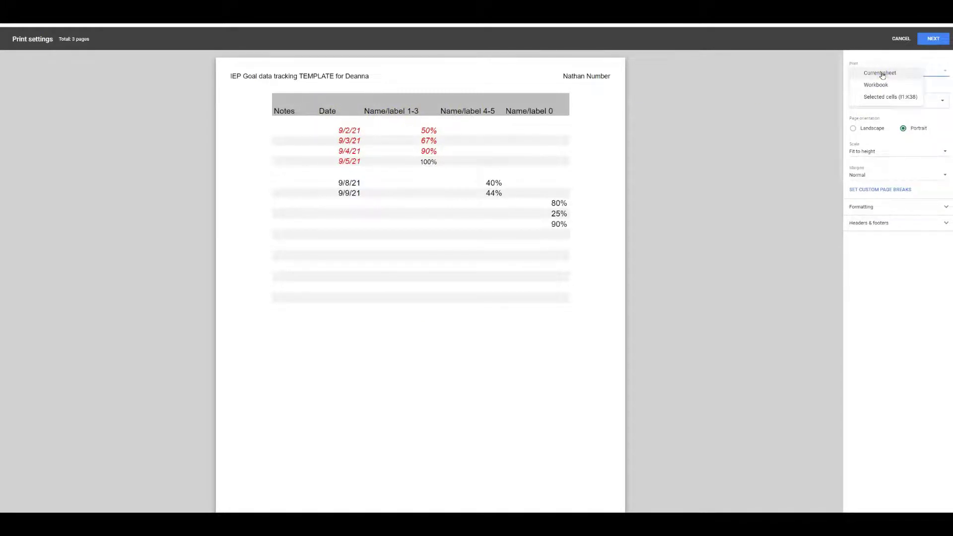
left_click(881, 97)
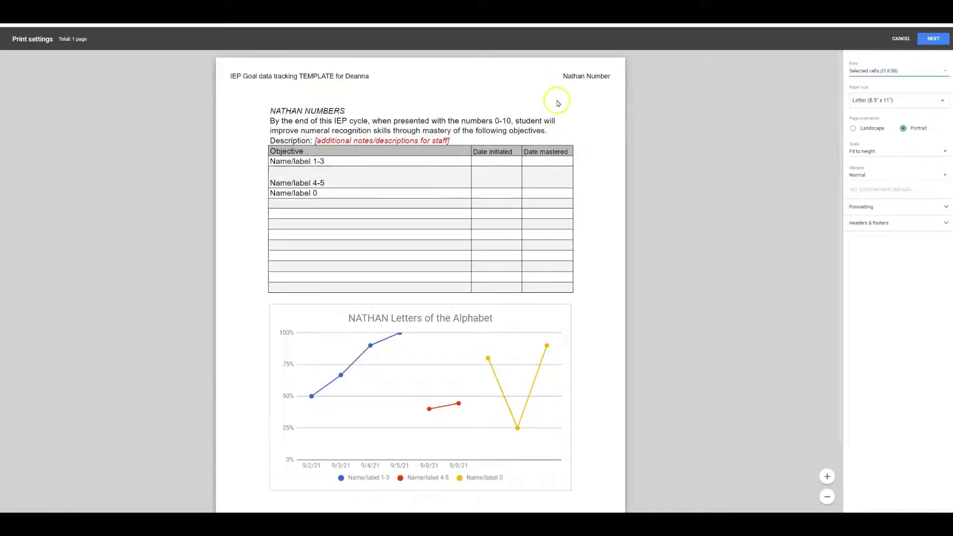
scroll(554, 127, "down", 2)
scroll(425, 377, "down", 1)
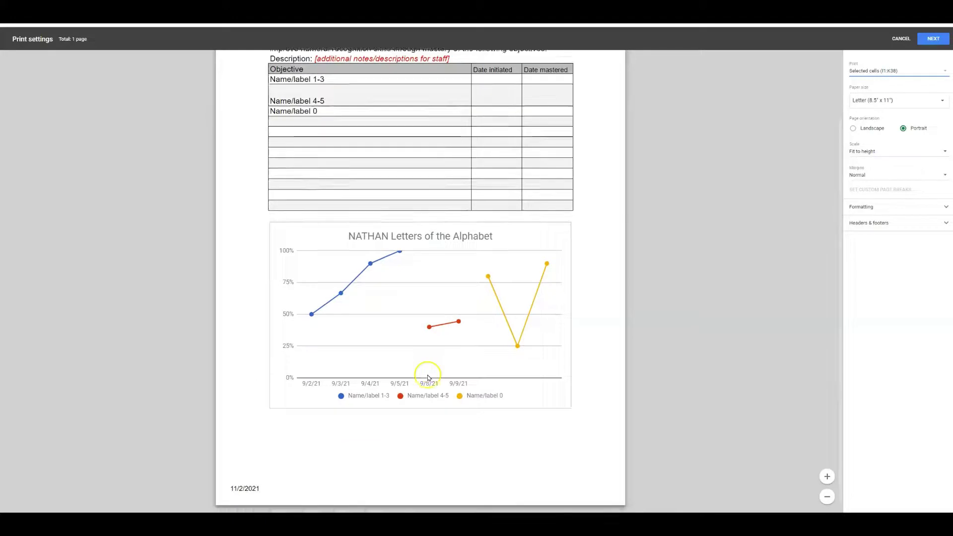
scroll(424, 146, "up", 3)
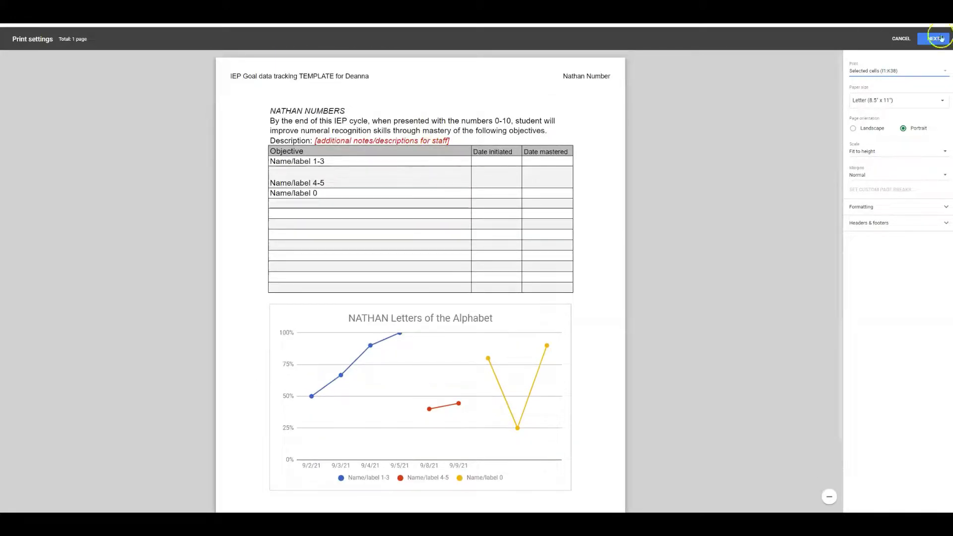
left_click(926, 40)
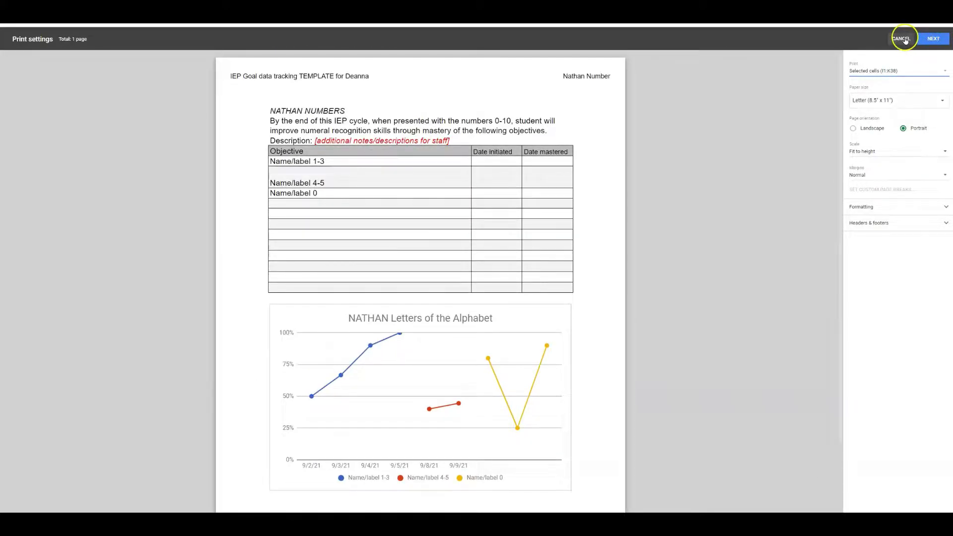
left_click(901, 38)
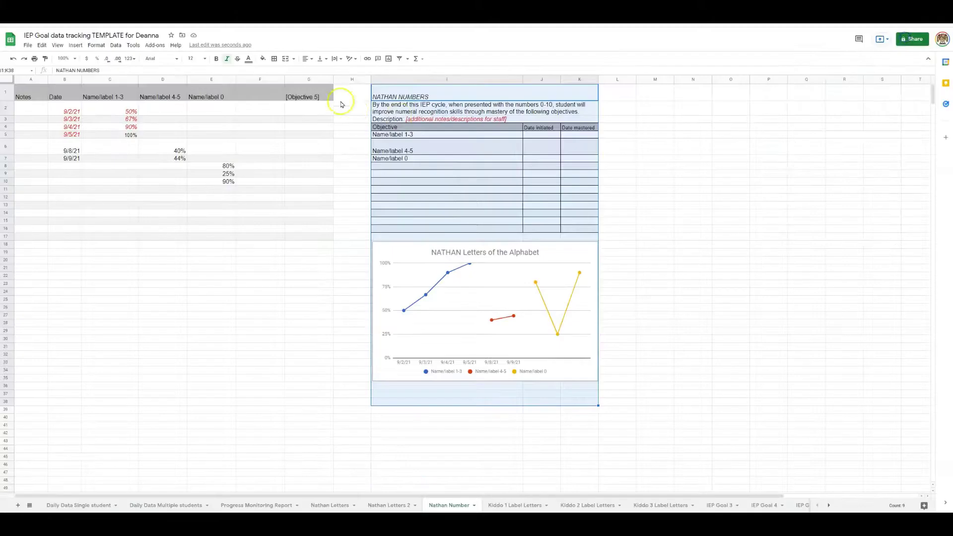
Deselect the range at A1 and go to the 'Daily Data Single student' sheet.
left_click(46, 89)
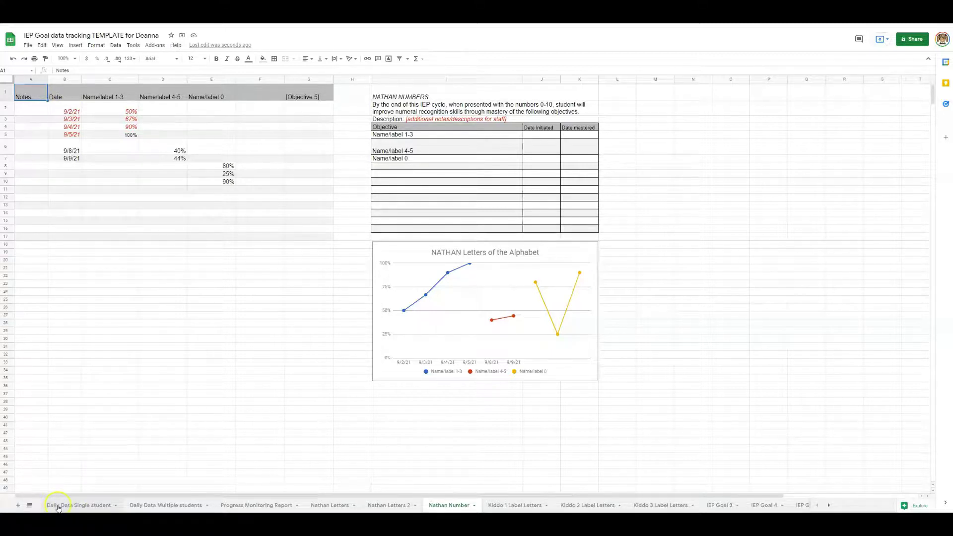
left_click(59, 506)
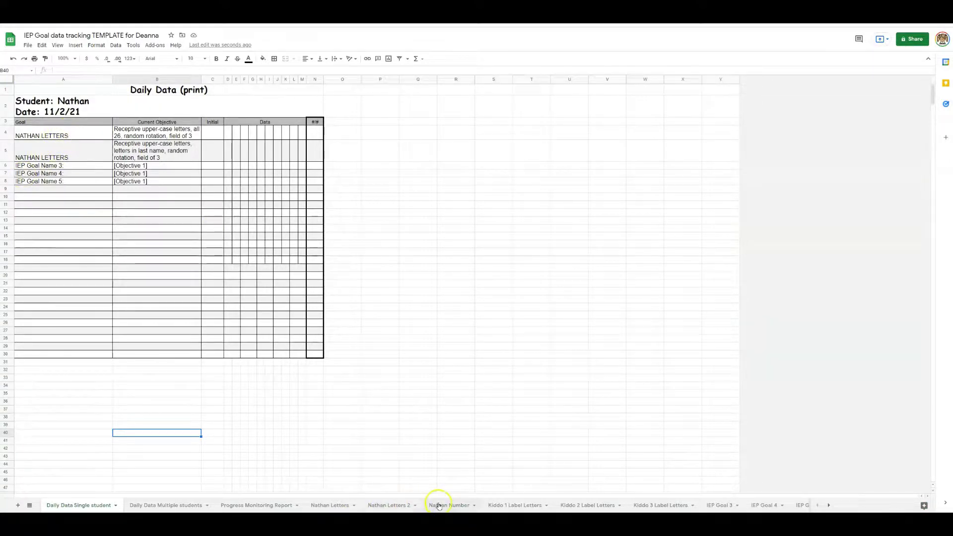
Link Daily Data A6 to Nathan Number I1 (NATHAN NUMBERS), then select B6.
left_click(36, 134)
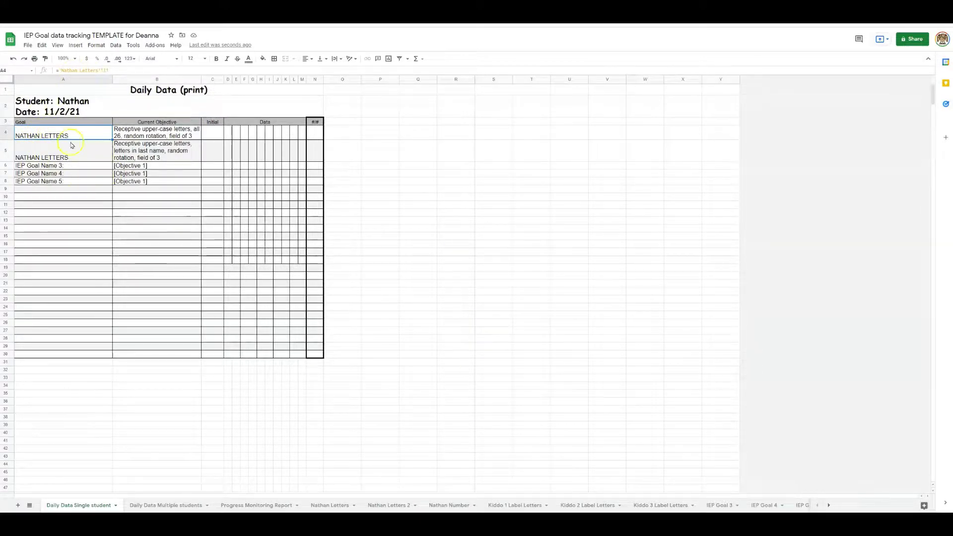
left_click(32, 165)
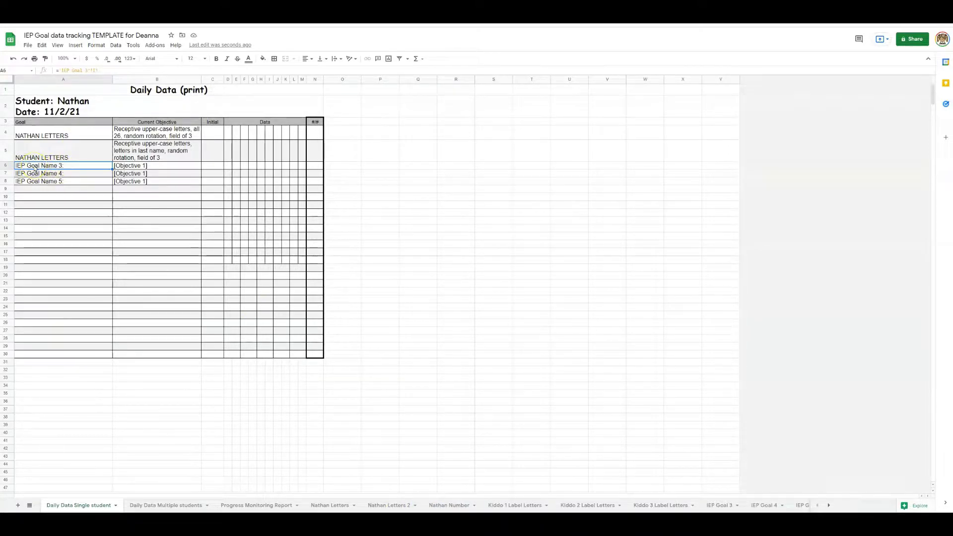
type("=")
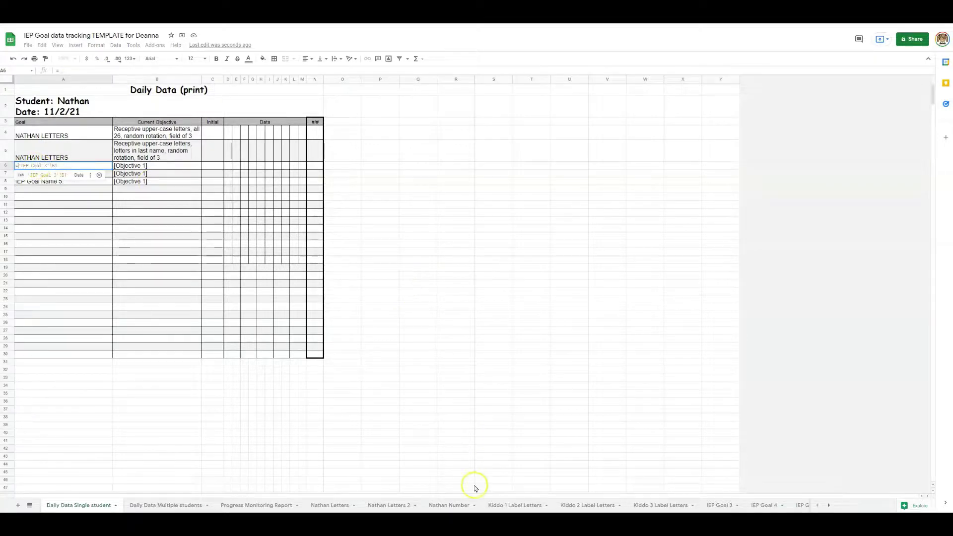
left_click(454, 505)
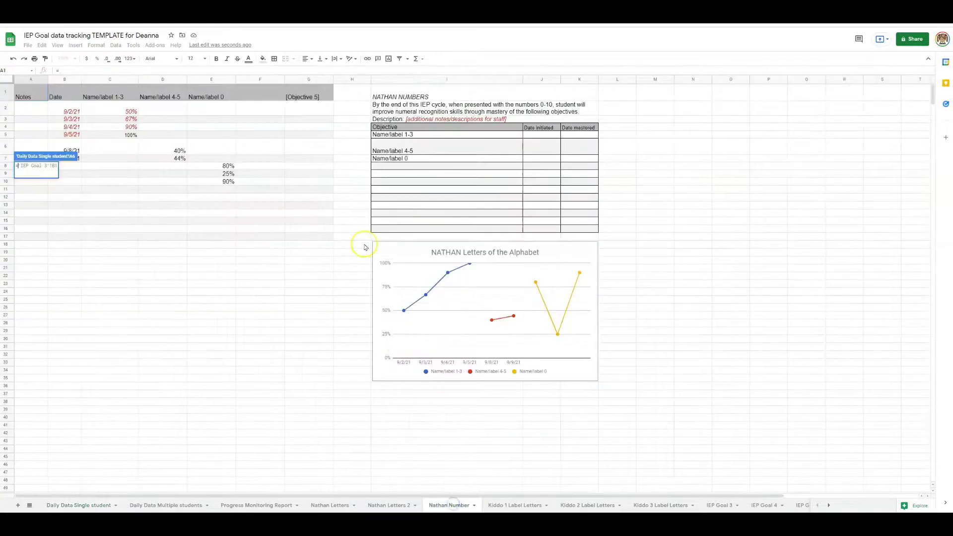
left_click(409, 98)
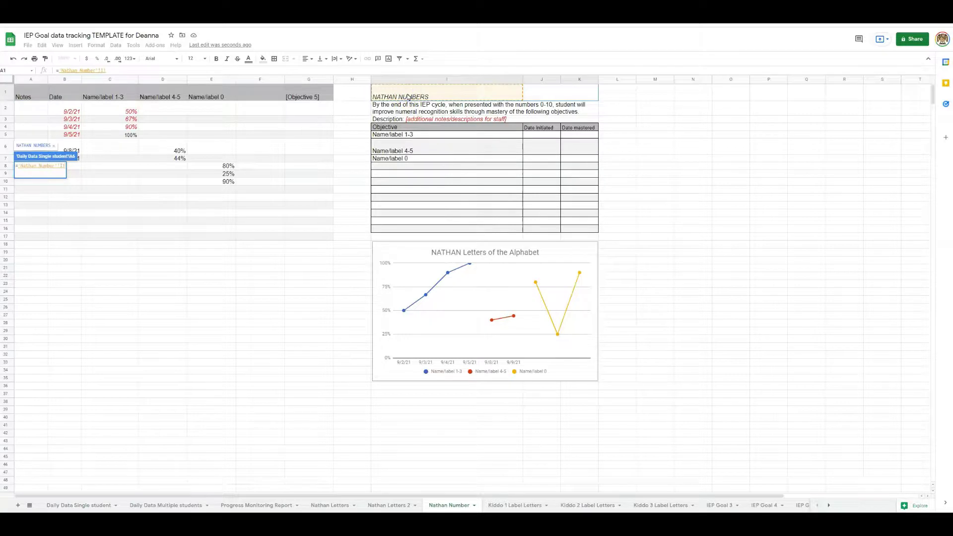
key("Return")
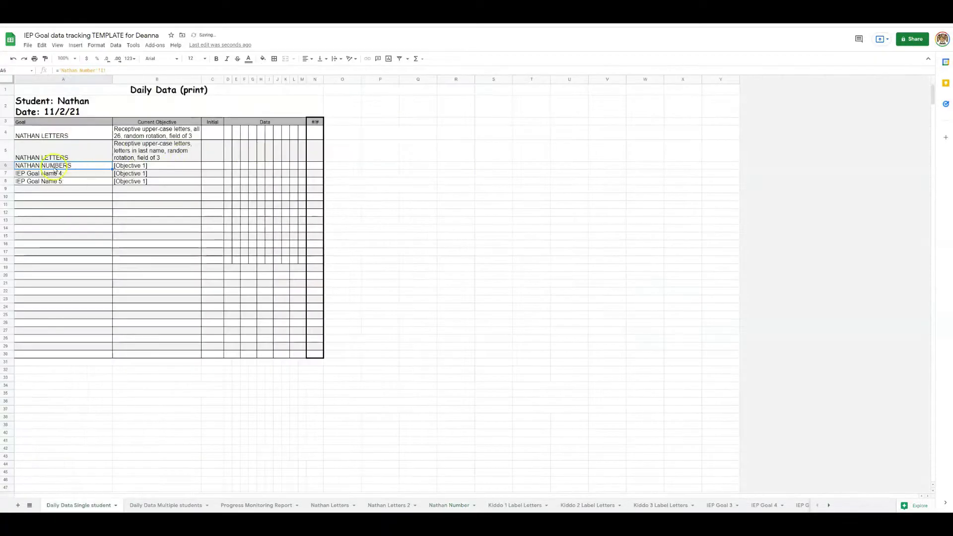
left_click(135, 165)
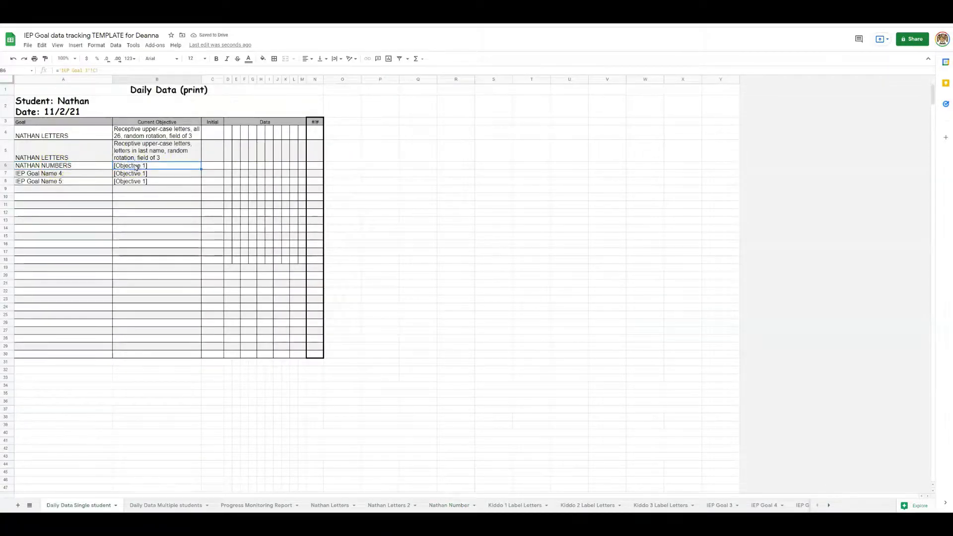
type("=")
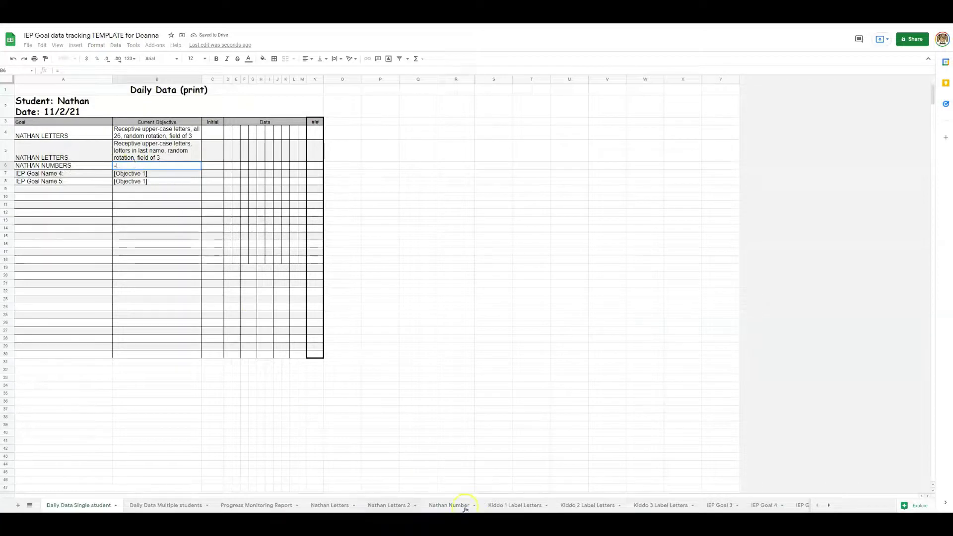
Link B6 to Nathan Number I6, the Name/label 4-5 objective, then select A7.
left_click(440, 506)
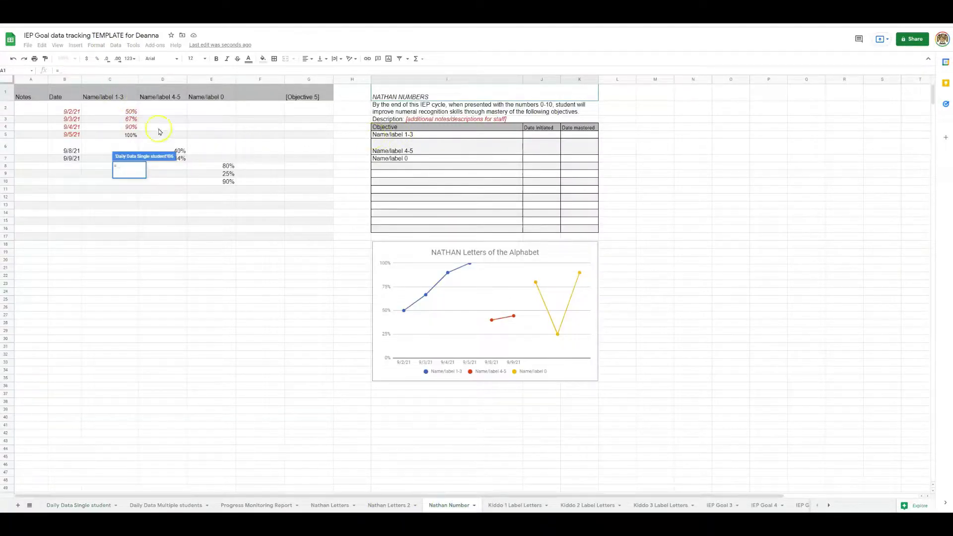
left_click(397, 149)
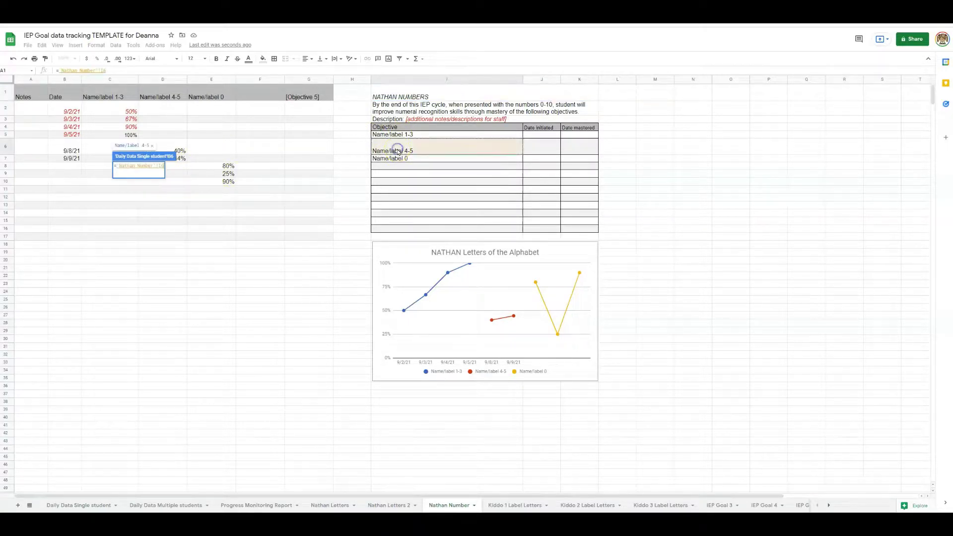
key("Return")
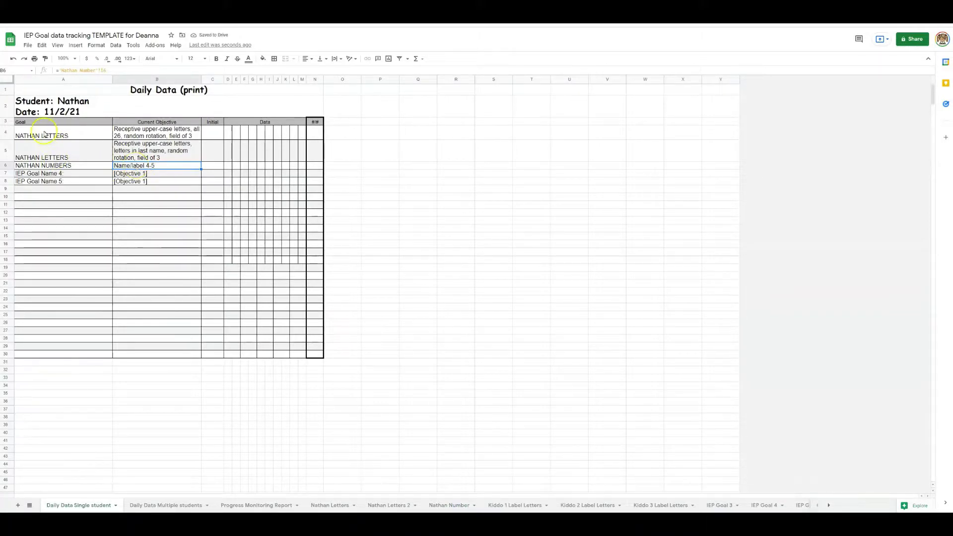
left_click(51, 174)
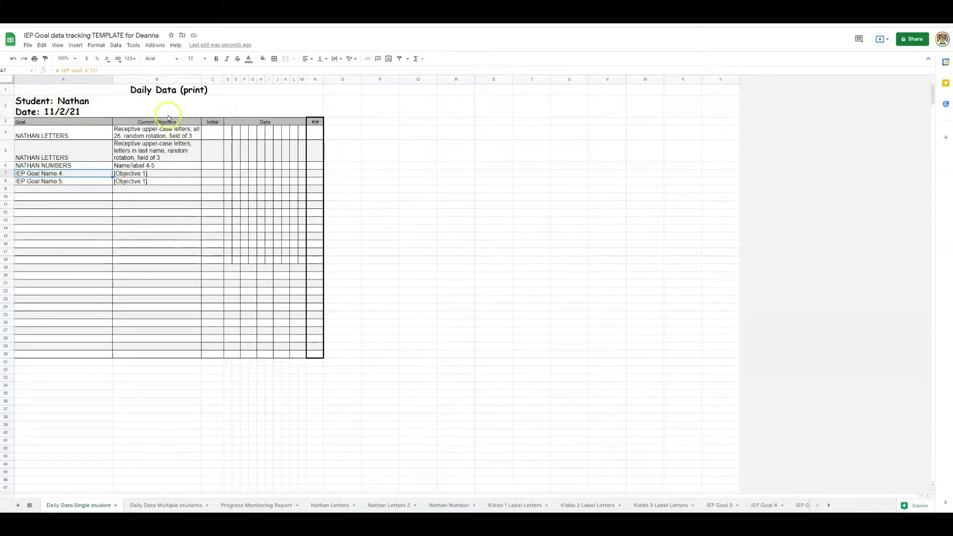
left_click_drag(150, 91, 171, 409)
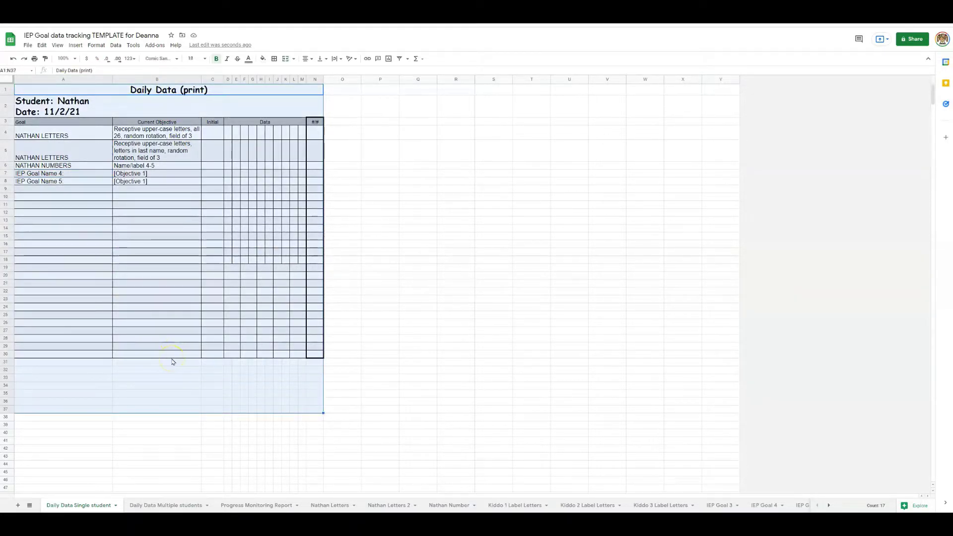
key("ctrl+p")
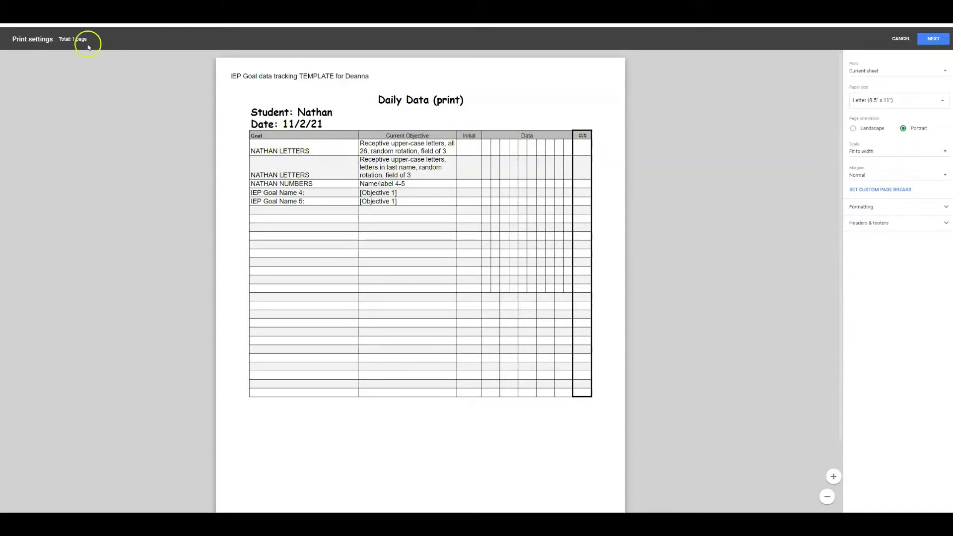
left_click(901, 38)
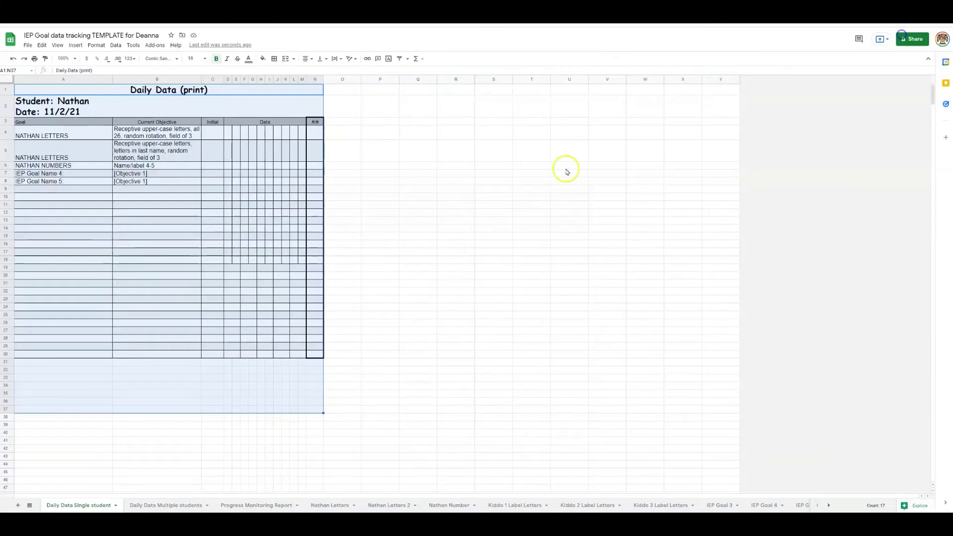
left_click(332, 506)
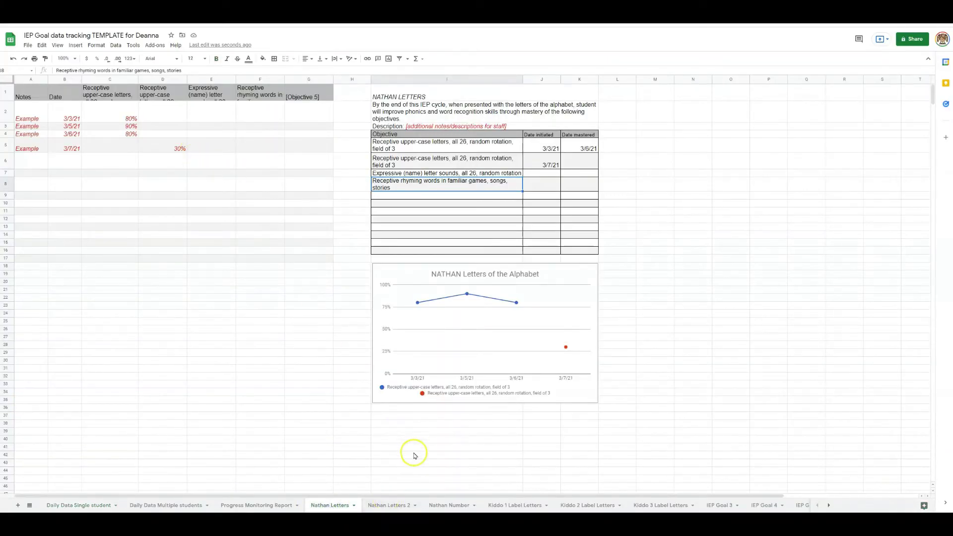
left_click(391, 505)
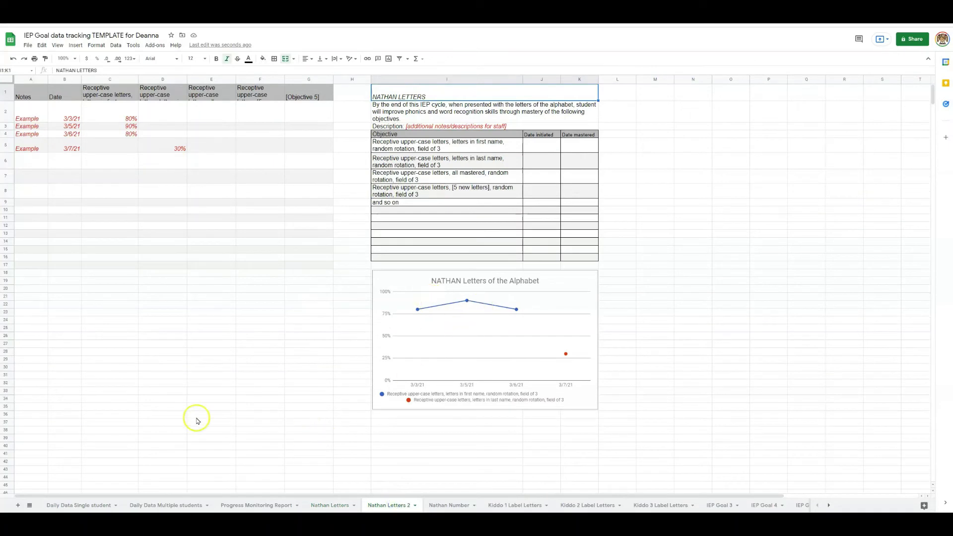
left_click(93, 507)
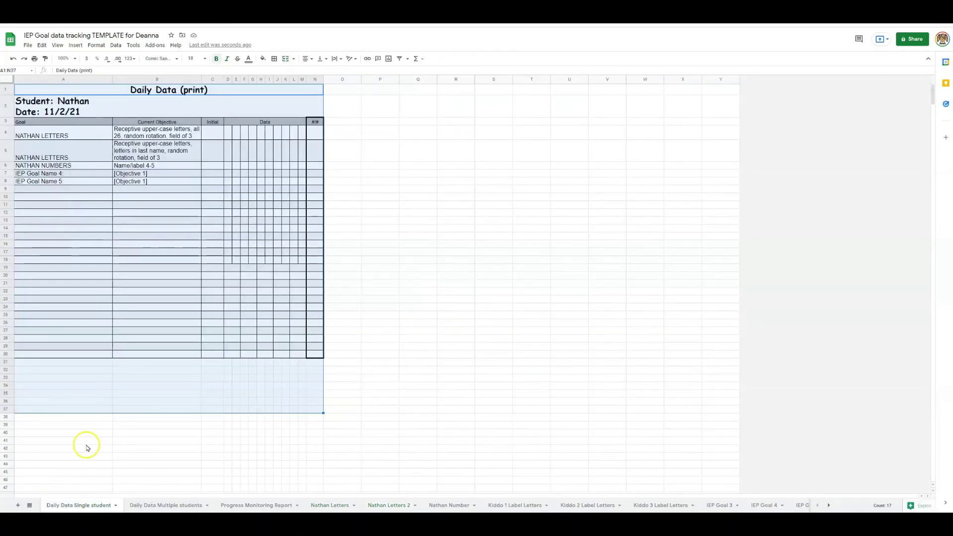